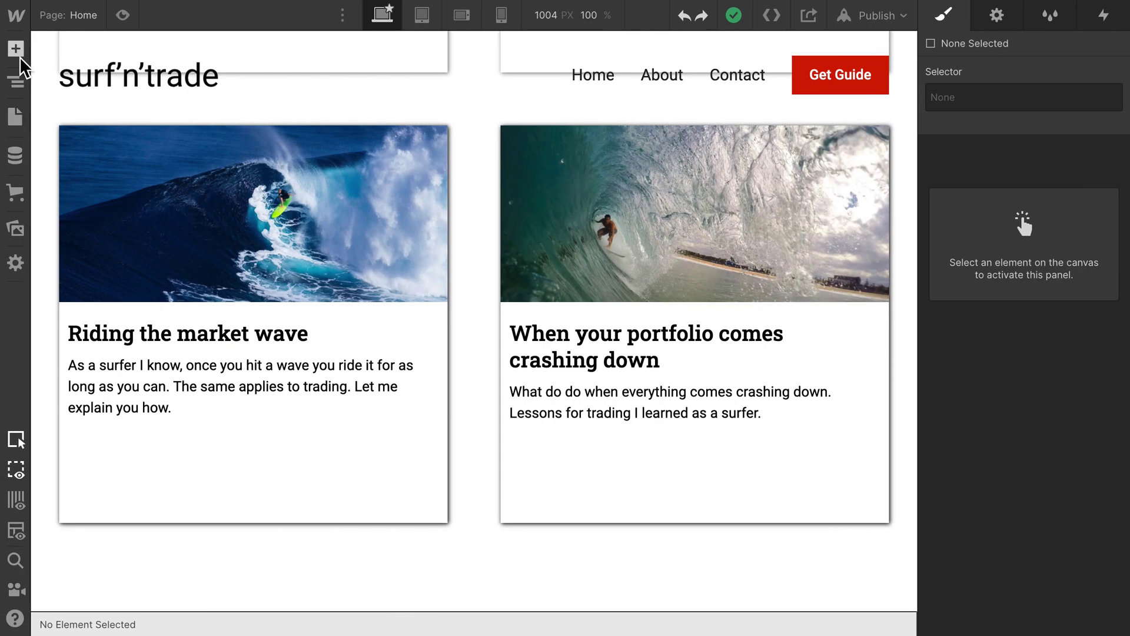
# Add a Section element at the end of the page body, below the blog post previews.
pyautogui.click(16, 49)
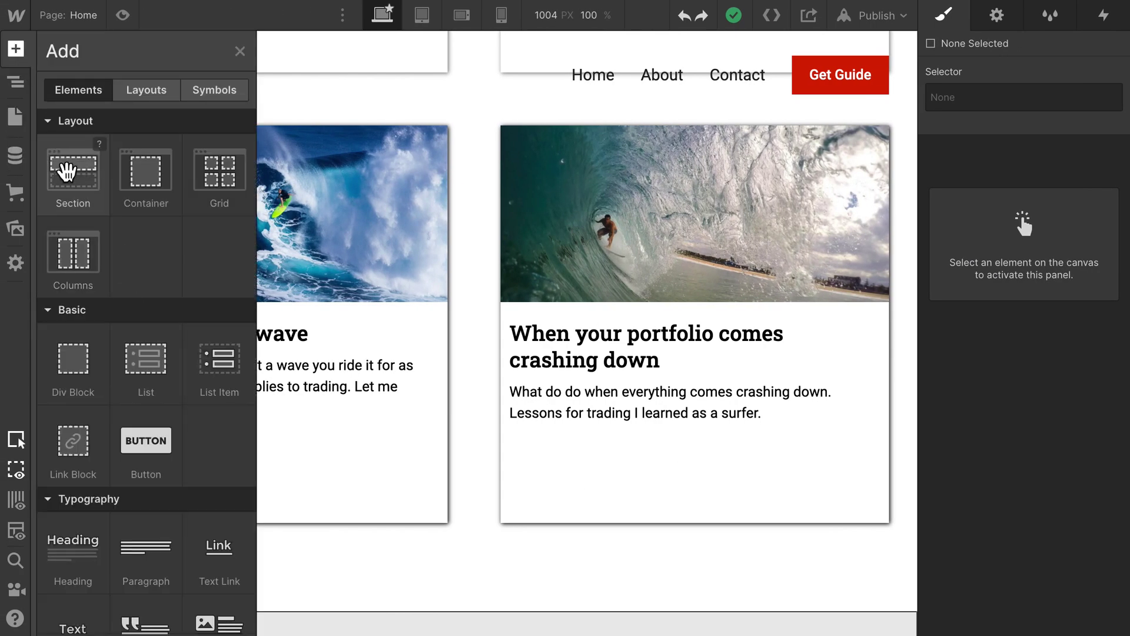
pyautogui.moveTo(68, 175); pyautogui.dragTo(386, 612)
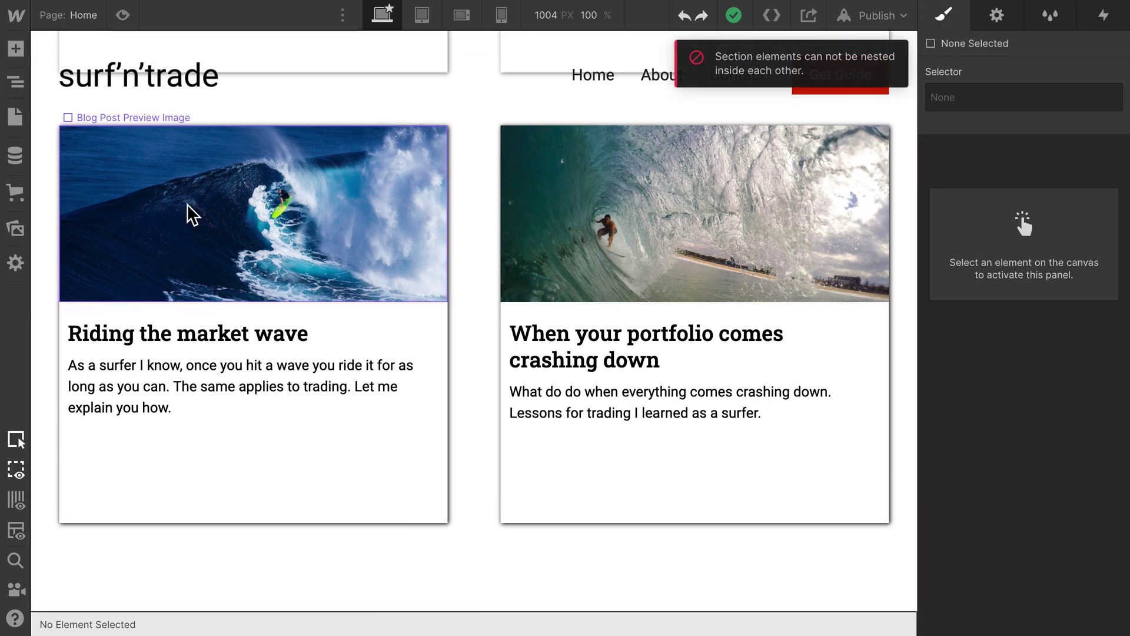
pyautogui.click(16, 49)
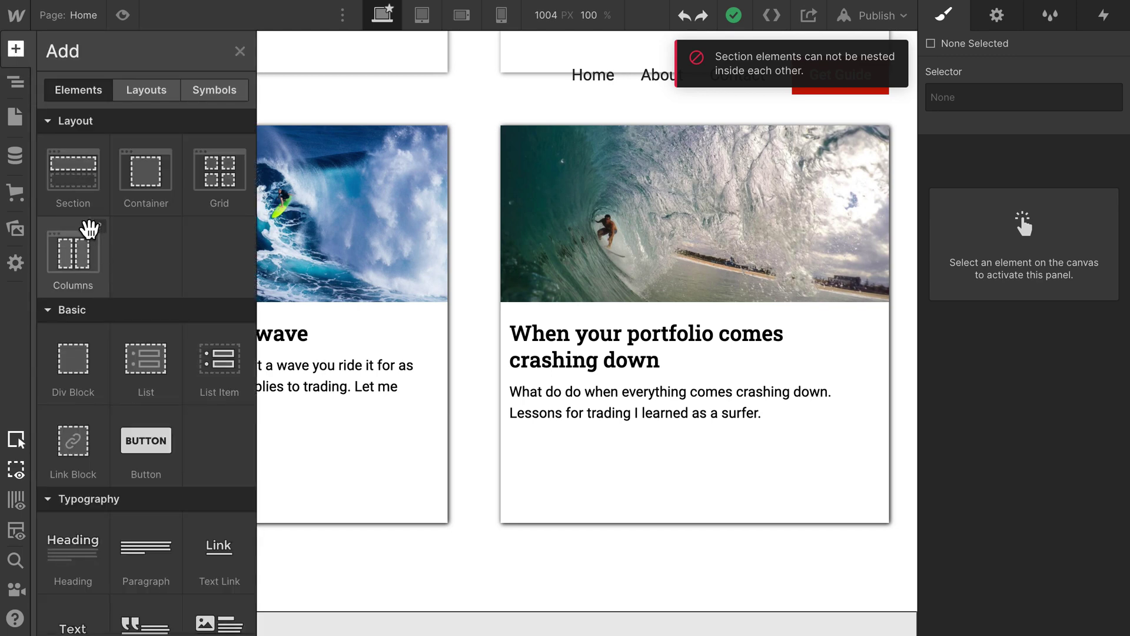
pyautogui.moveTo(71, 184); pyautogui.dragTo(422, 619)
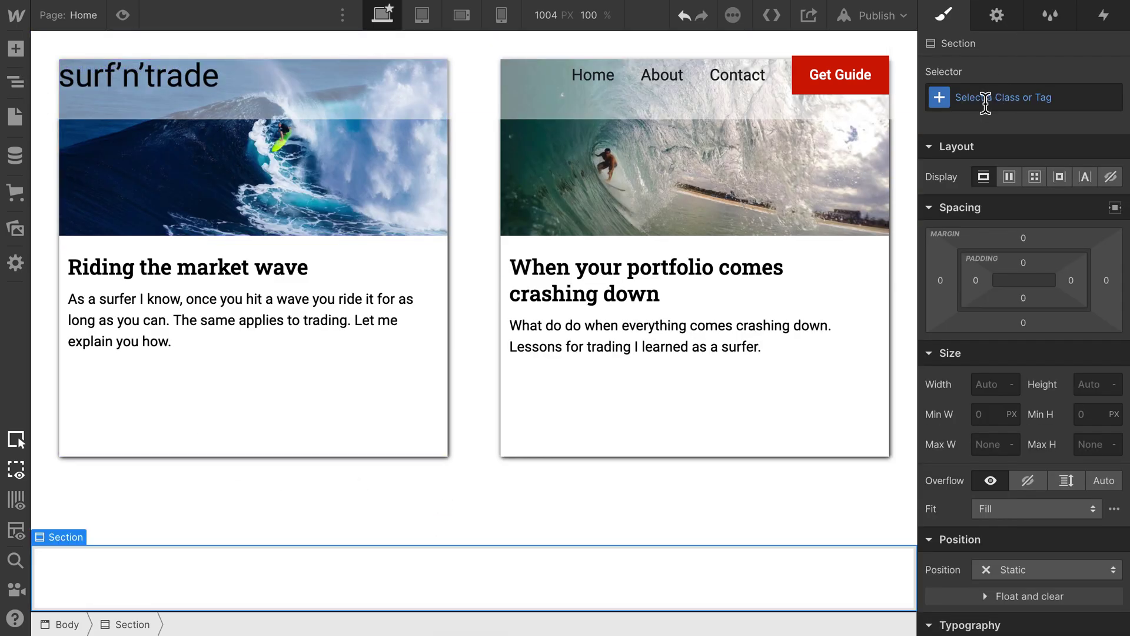
# Create the class "Get Guide Section" on the new section.
pyautogui.click(983, 98)
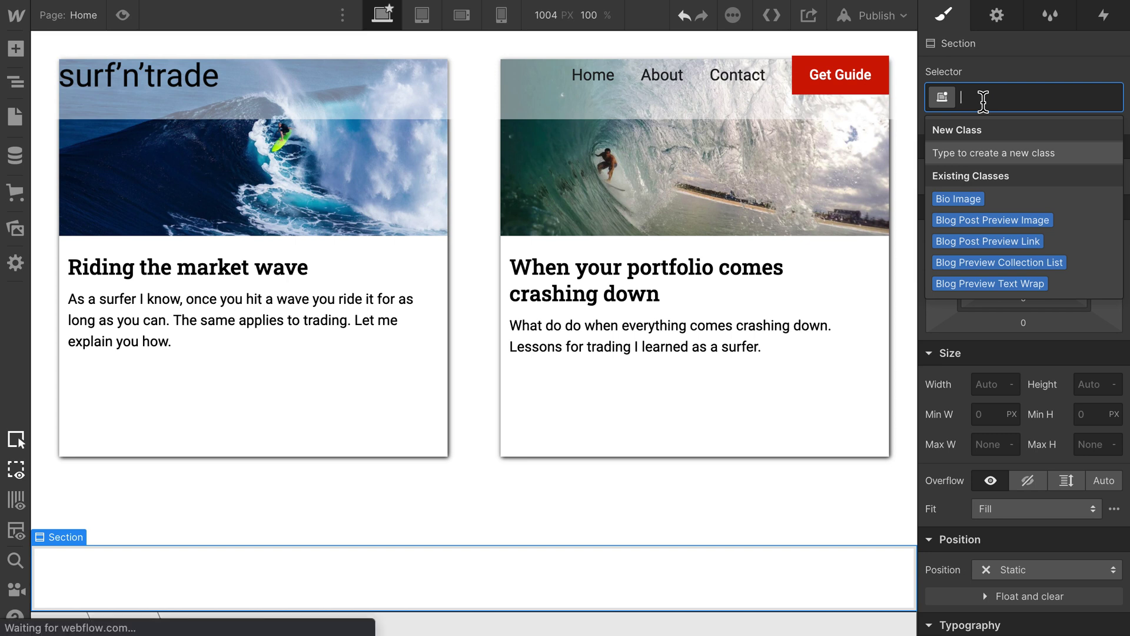
pyautogui.write('Get Guide Section')
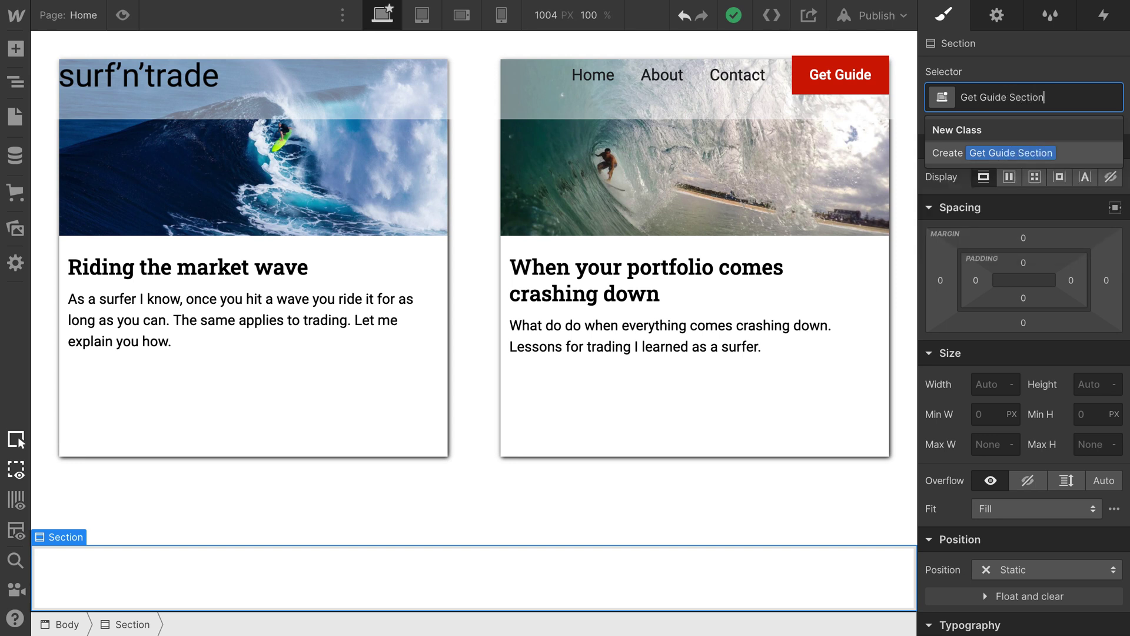
pyautogui.press('Return')
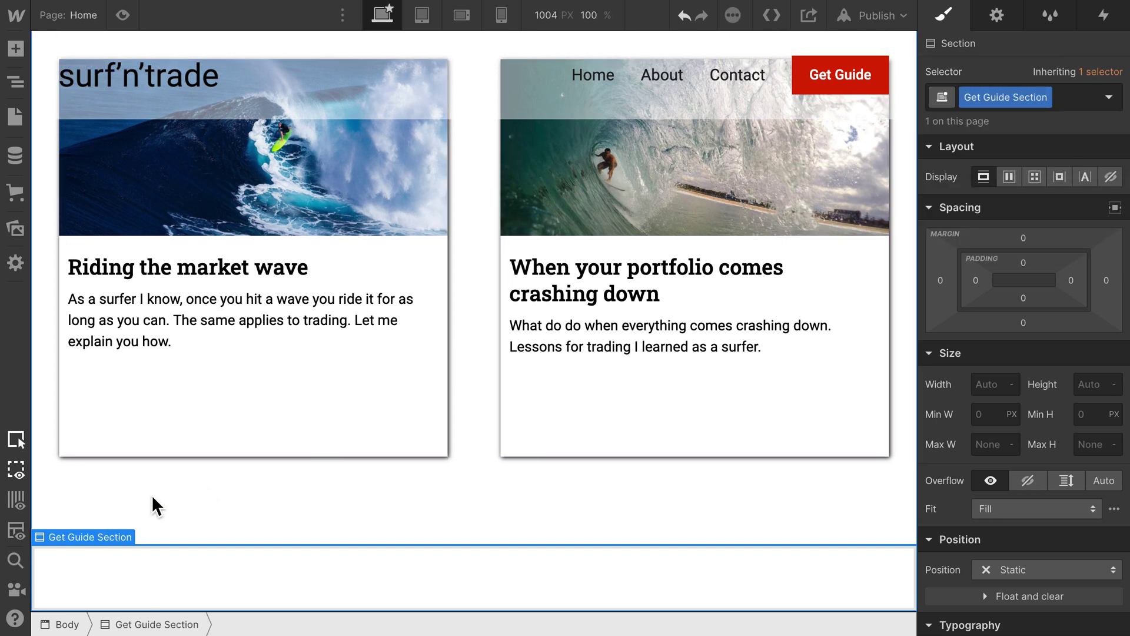
# Place a Container element inside the Get Guide Section.
pyautogui.click(16, 49)
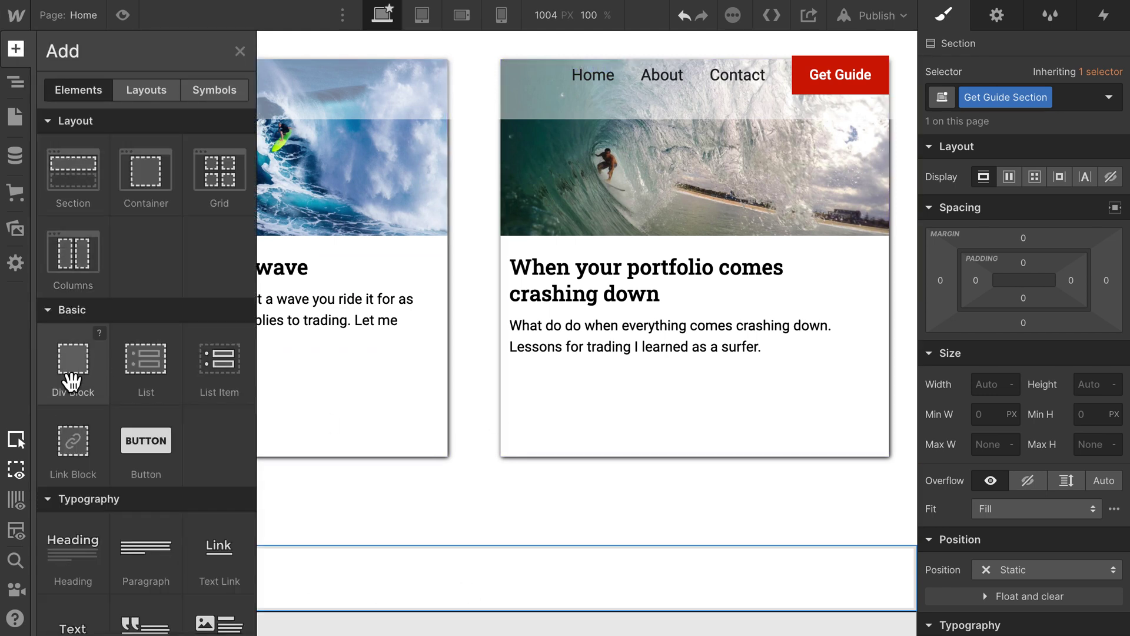
pyautogui.scroll(-1, 68, 379)
pyautogui.moveTo(152, 188); pyautogui.dragTo(450, 595)
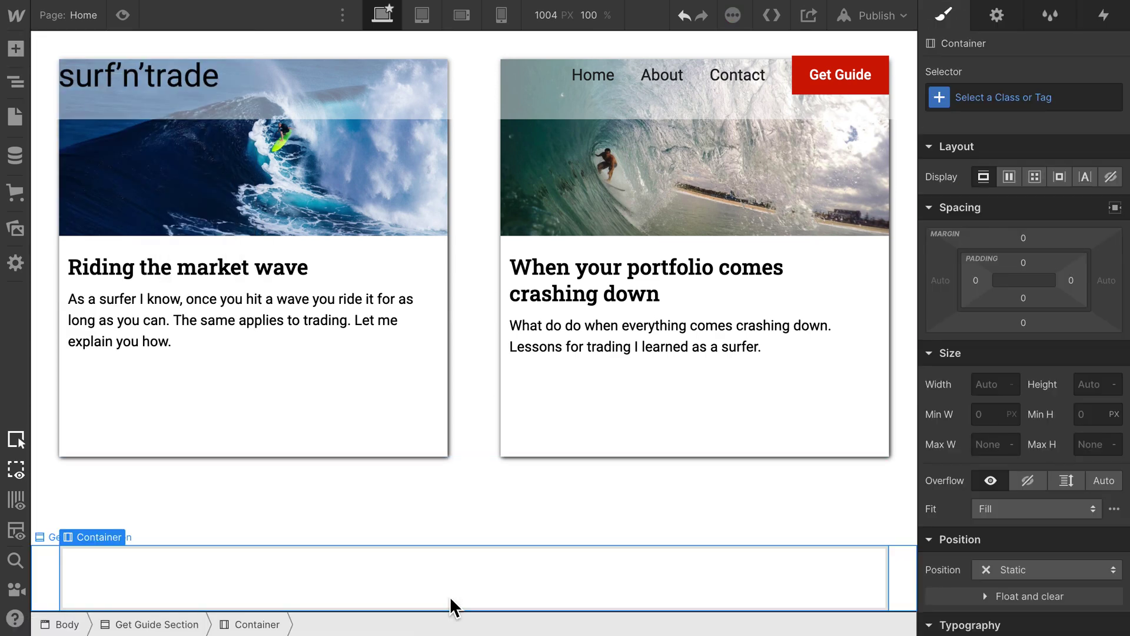
pyautogui.press('Escape')
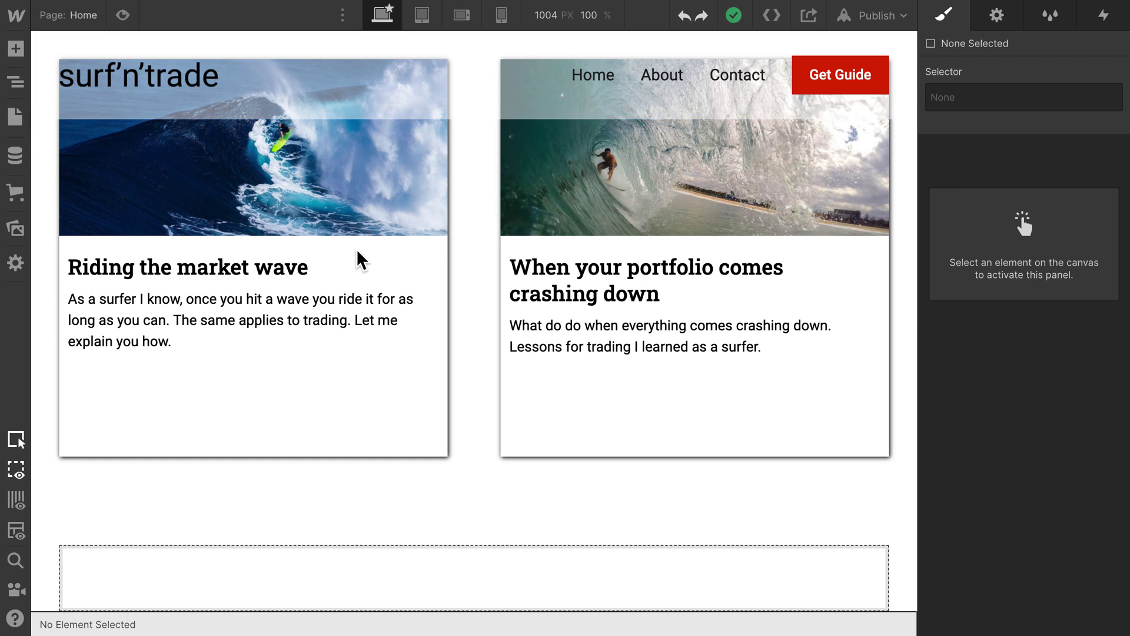
# Add a heading inside the Get Guide Section's container and set its type to H2.
pyautogui.click(17, 51)
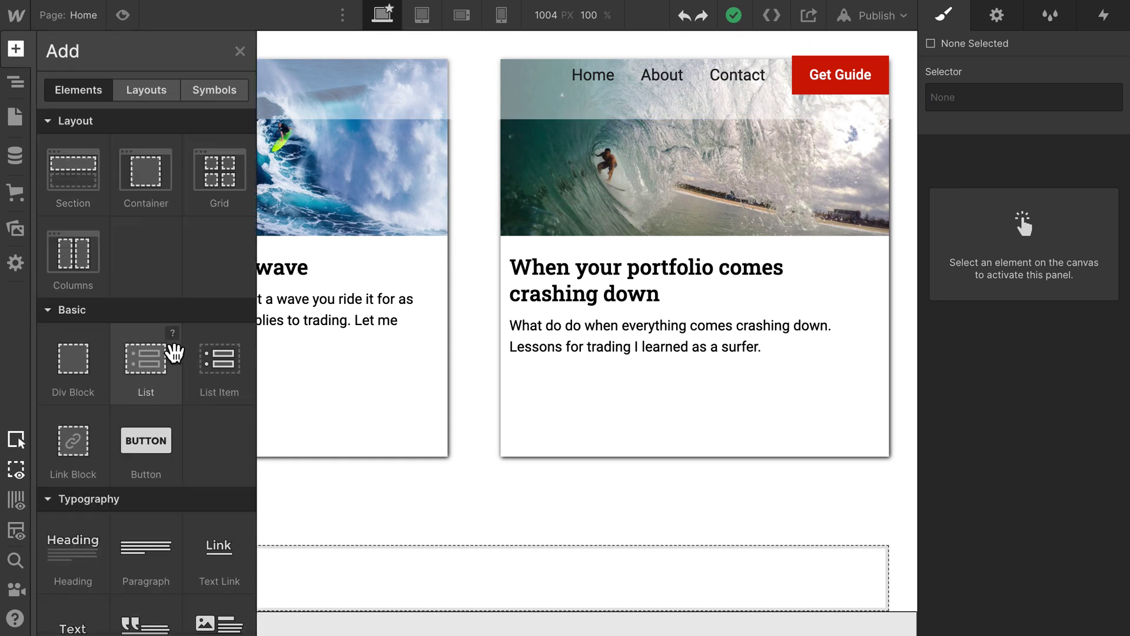
pyautogui.moveTo(111, 557); pyautogui.dragTo(299, 567)
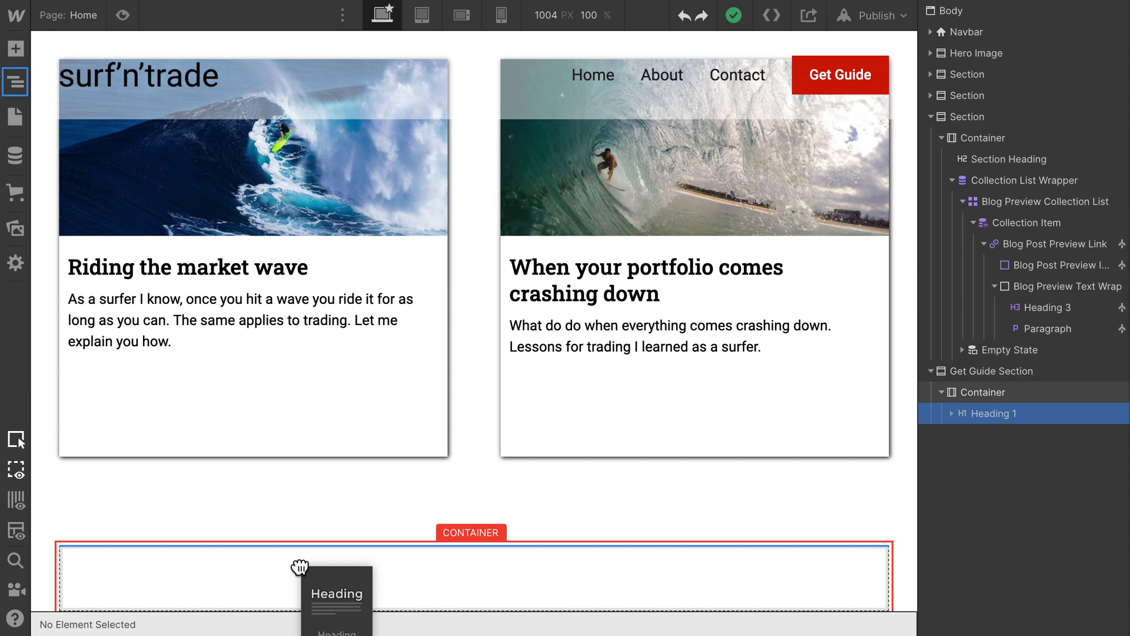
pyautogui.moveTo(300, 567); pyautogui.dragTo(298, 568)
pyautogui.click(118, 514)
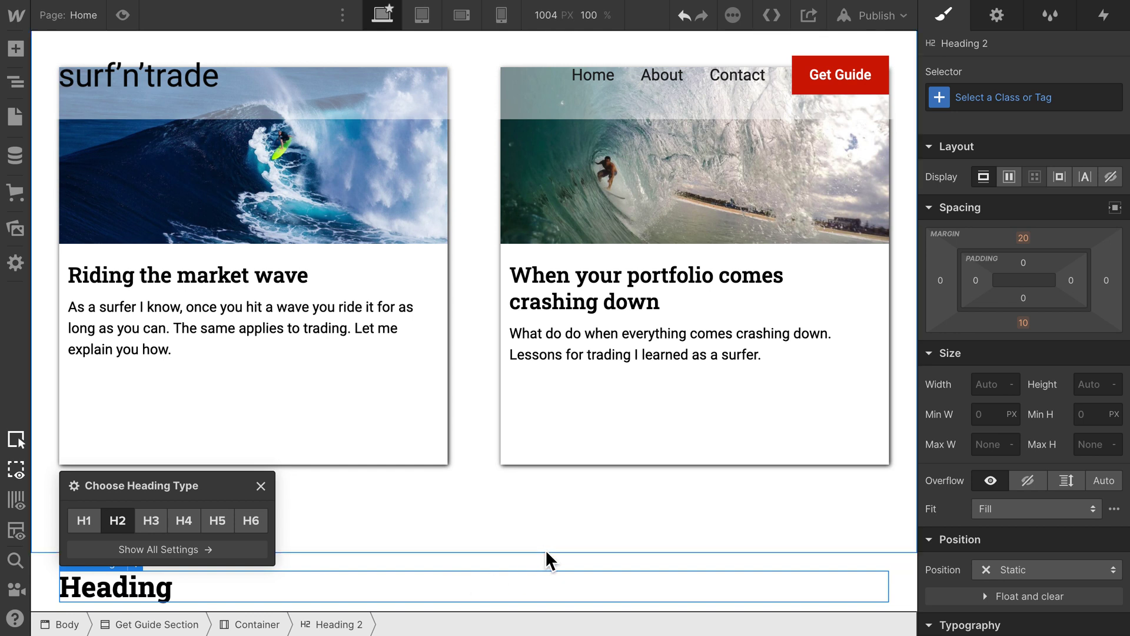
# Apply the existing class "Section Heading" with the combo class "Text Centred" to the new H2 heading.
pyautogui.click(999, 110)
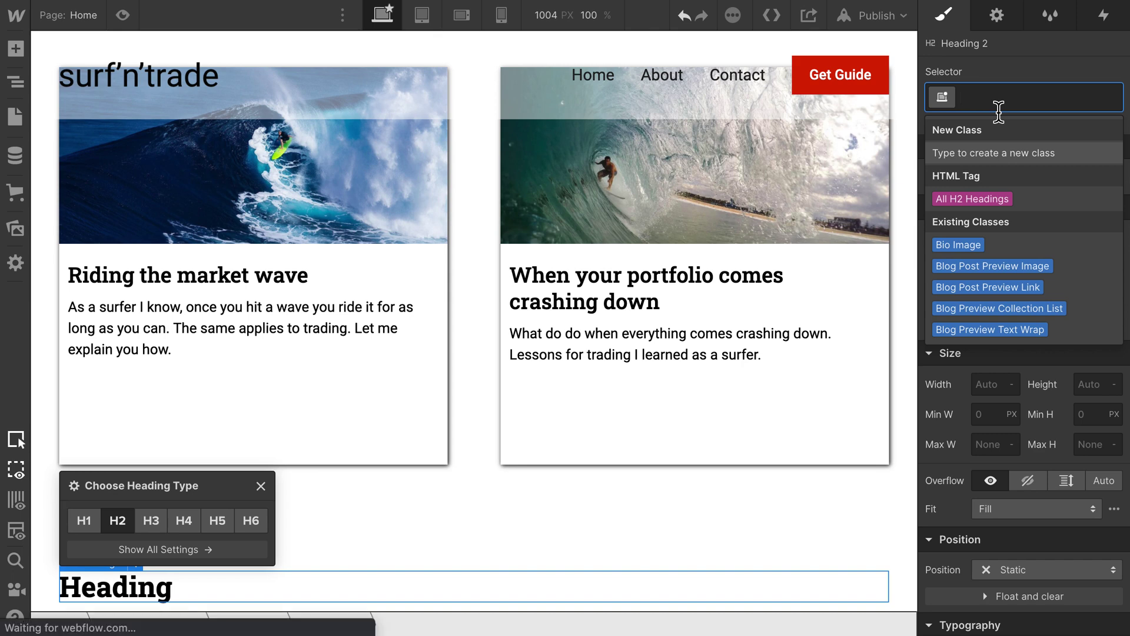
pyautogui.write('Sec')
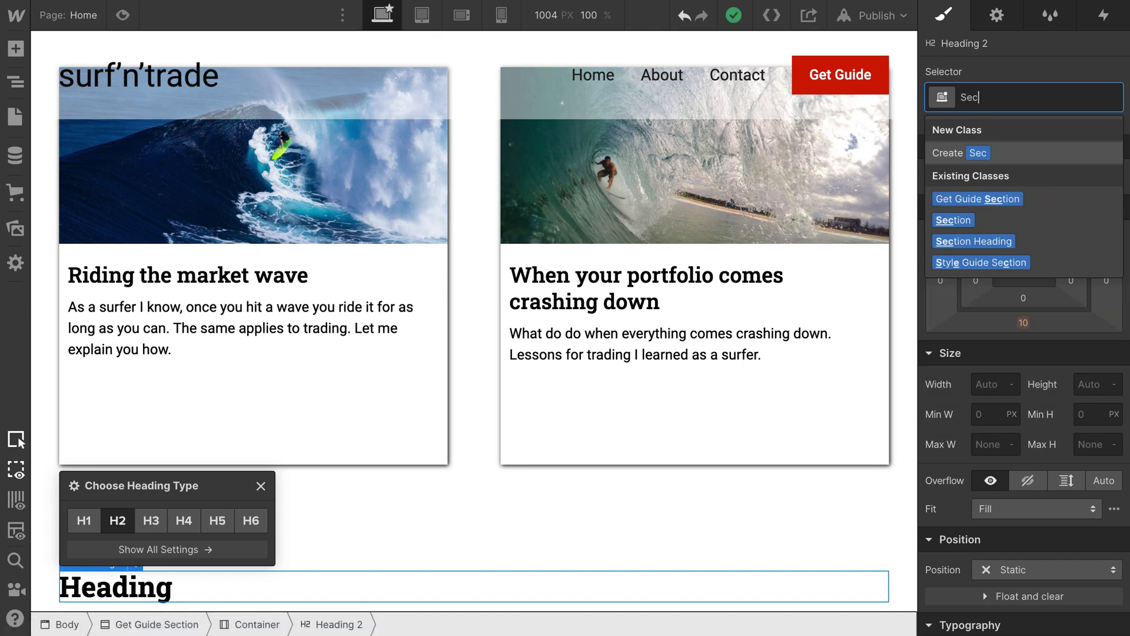
pyautogui.click(1004, 244)
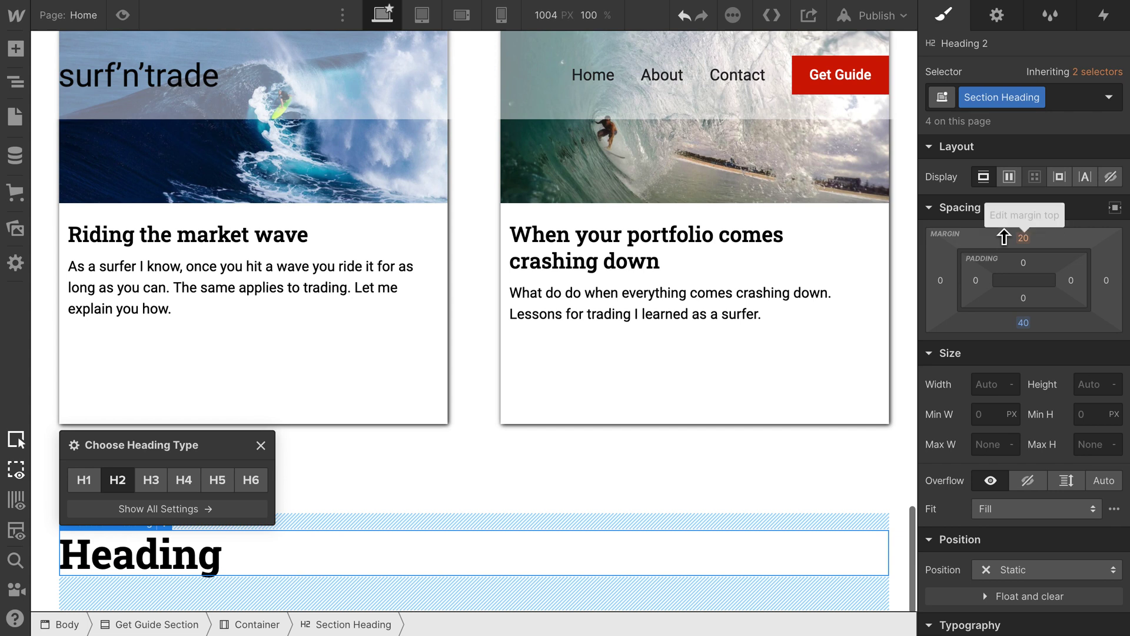
pyautogui.click(1063, 99)
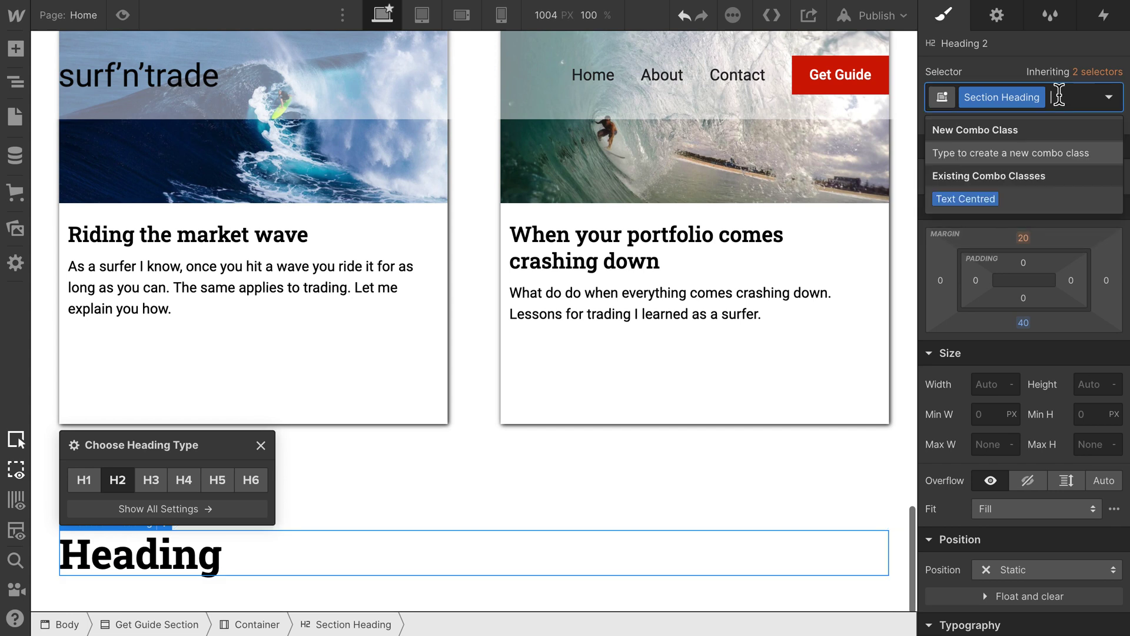
pyautogui.click(989, 199)
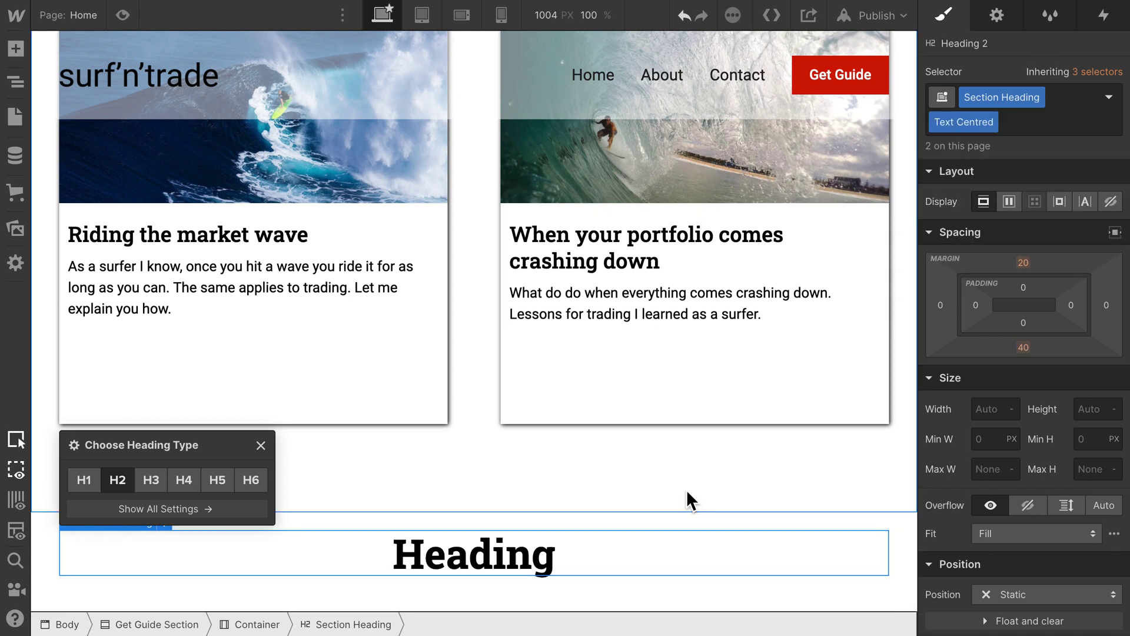
pyautogui.click(261, 447)
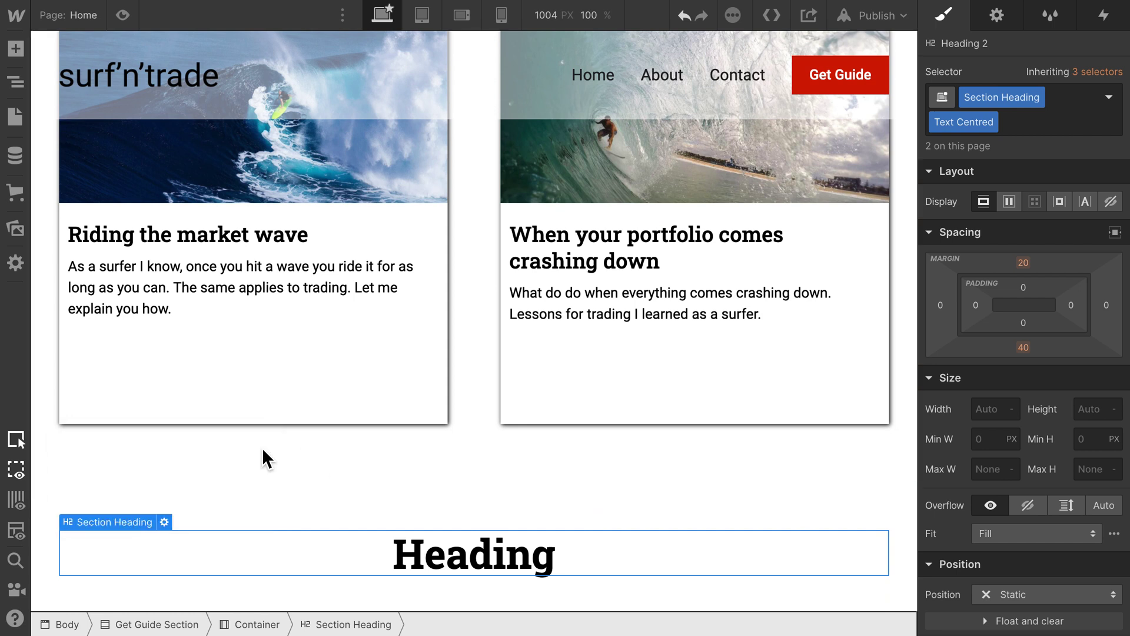
# Add a Div Block below the heading in the Get Guide Section's container.
pyautogui.click(13, 47)
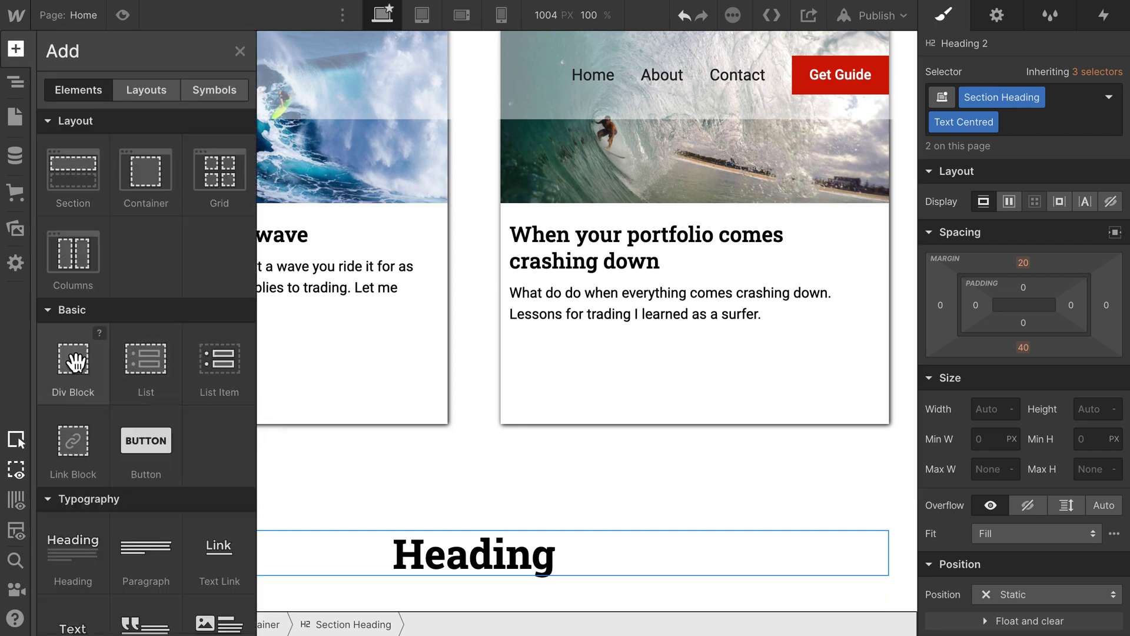
pyautogui.moveTo(80, 365); pyautogui.dragTo(503, 603)
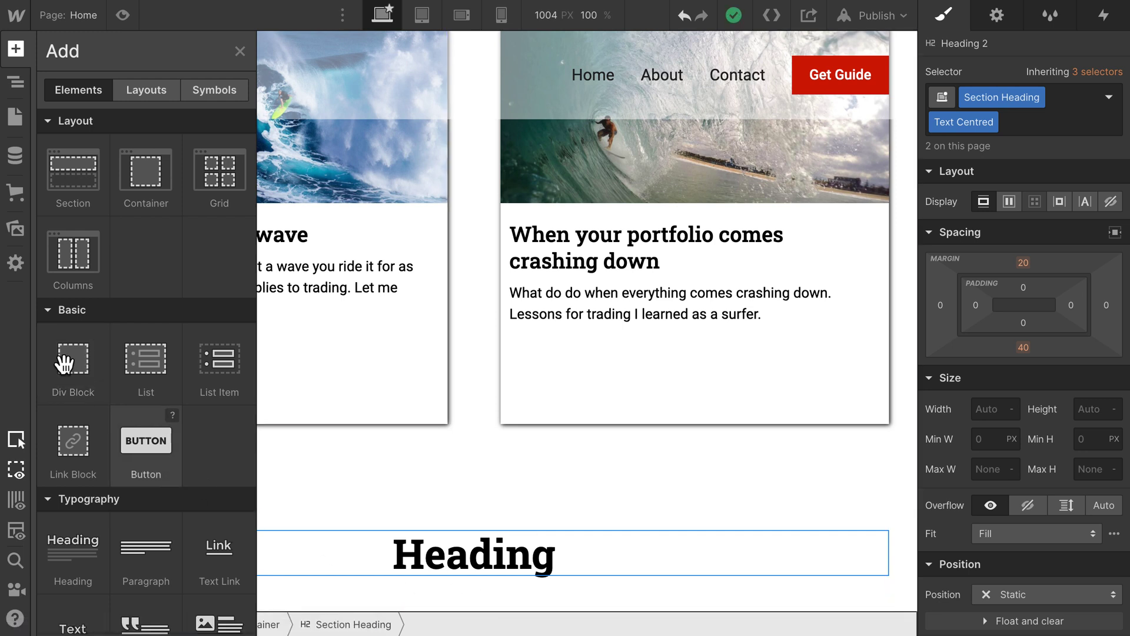
pyautogui.moveTo(73, 371); pyautogui.dragTo(406, 597)
# Place a Button element inside the new div block and apply the existing class "Button" to it.
pyautogui.click(16, 48)
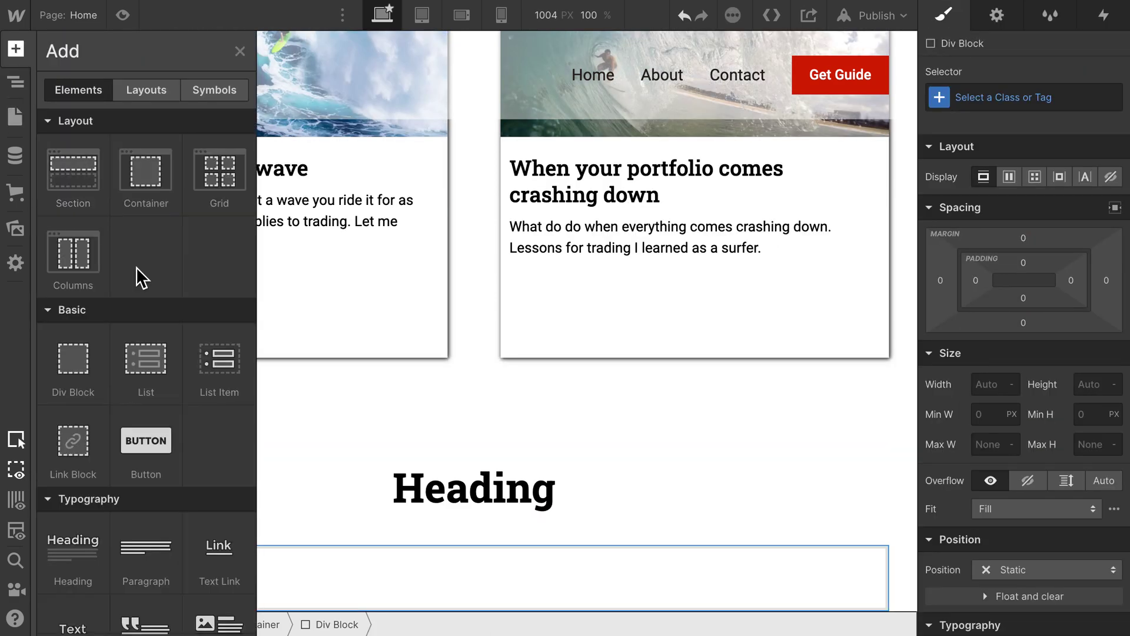
pyautogui.moveTo(151, 443); pyautogui.dragTo(442, 575)
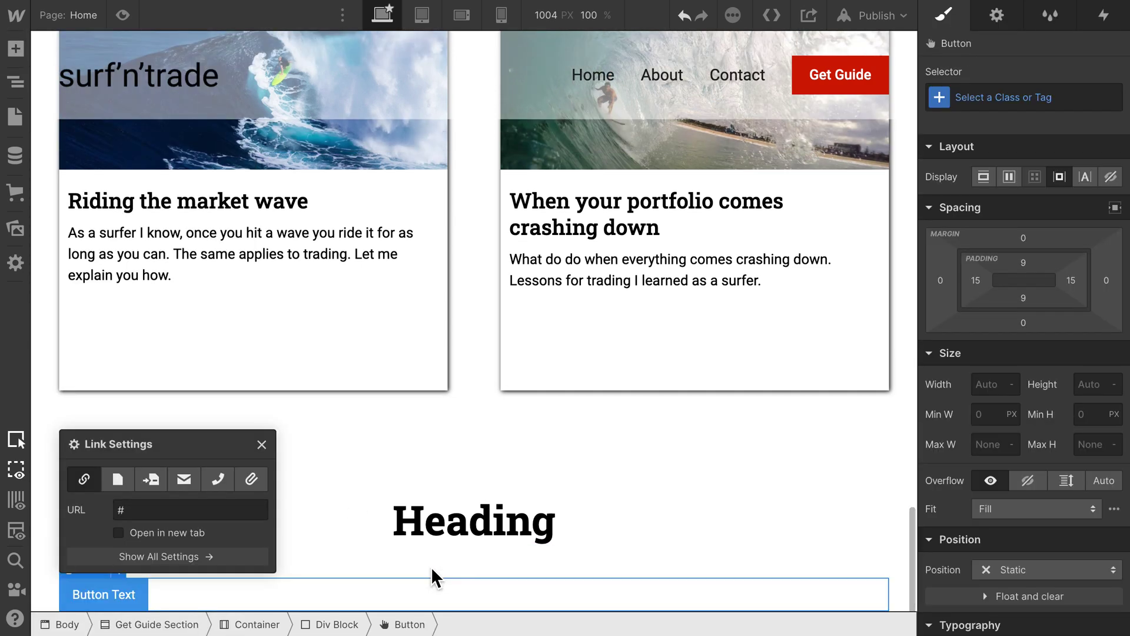
pyautogui.click(1033, 112)
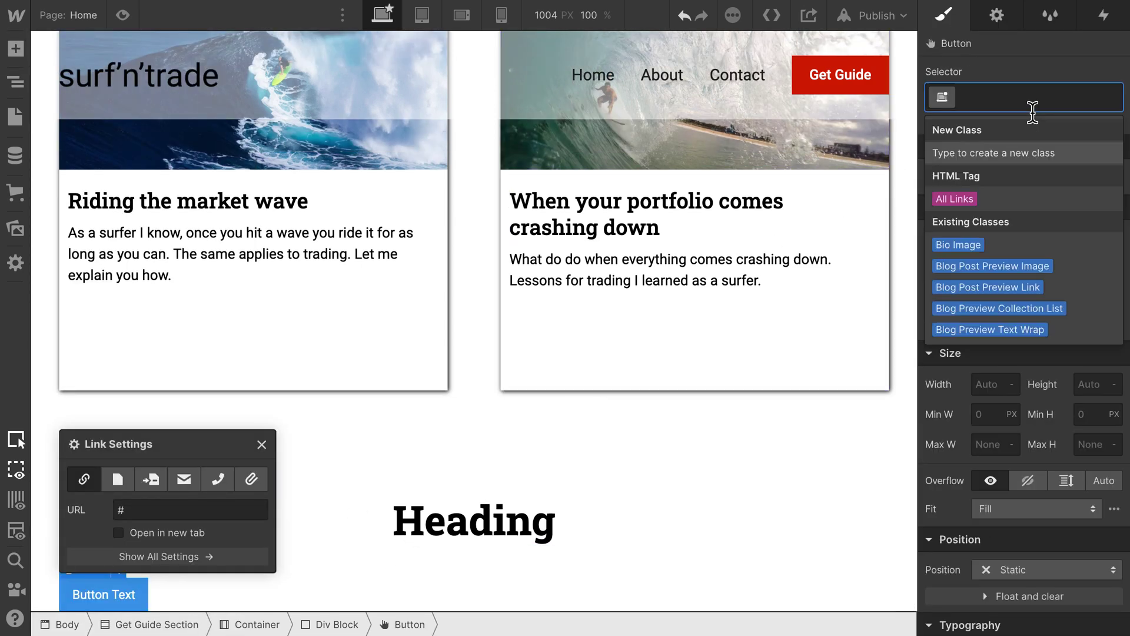
pyautogui.write('But')
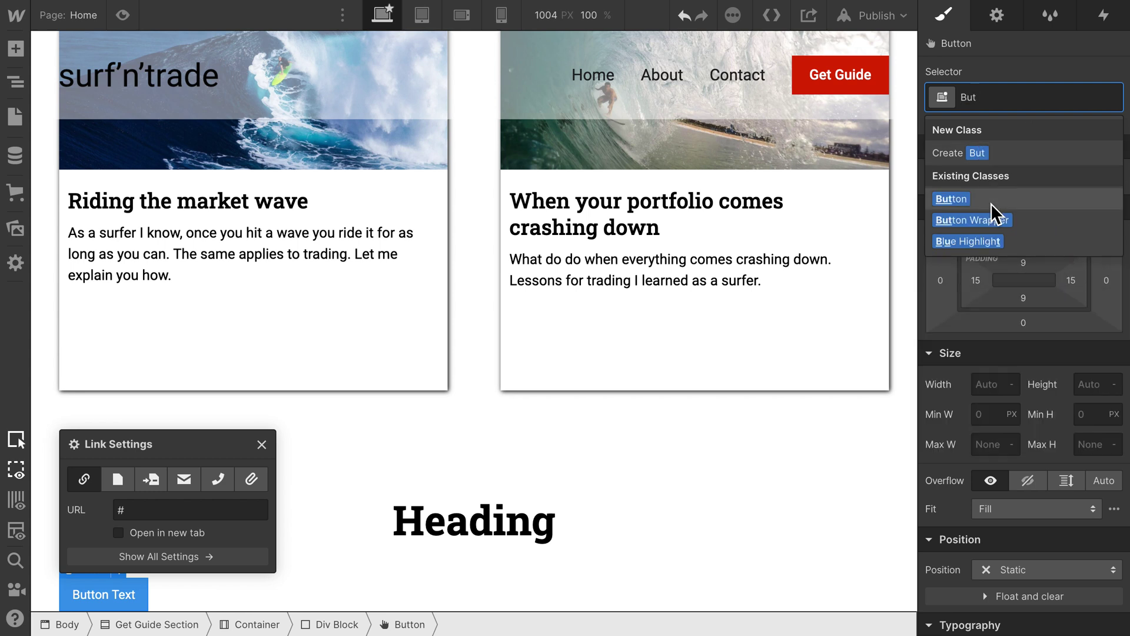
pyautogui.click(966, 199)
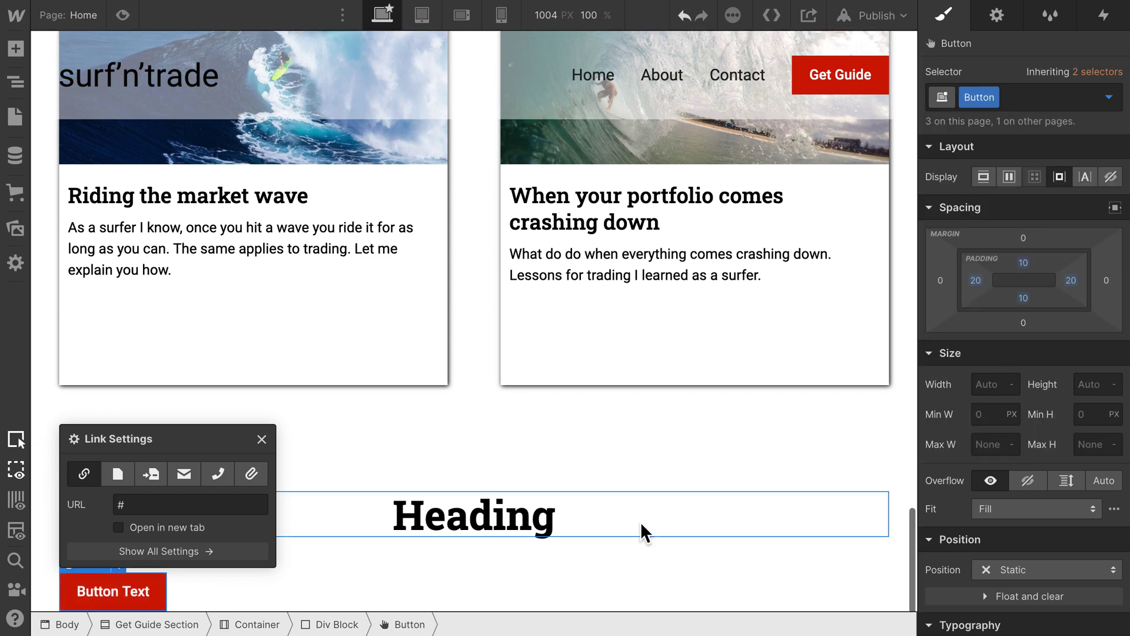
# Create the class "Get Guide Section Button" on the div block around the button and set its text alignment to centre.
pyautogui.click(583, 601)
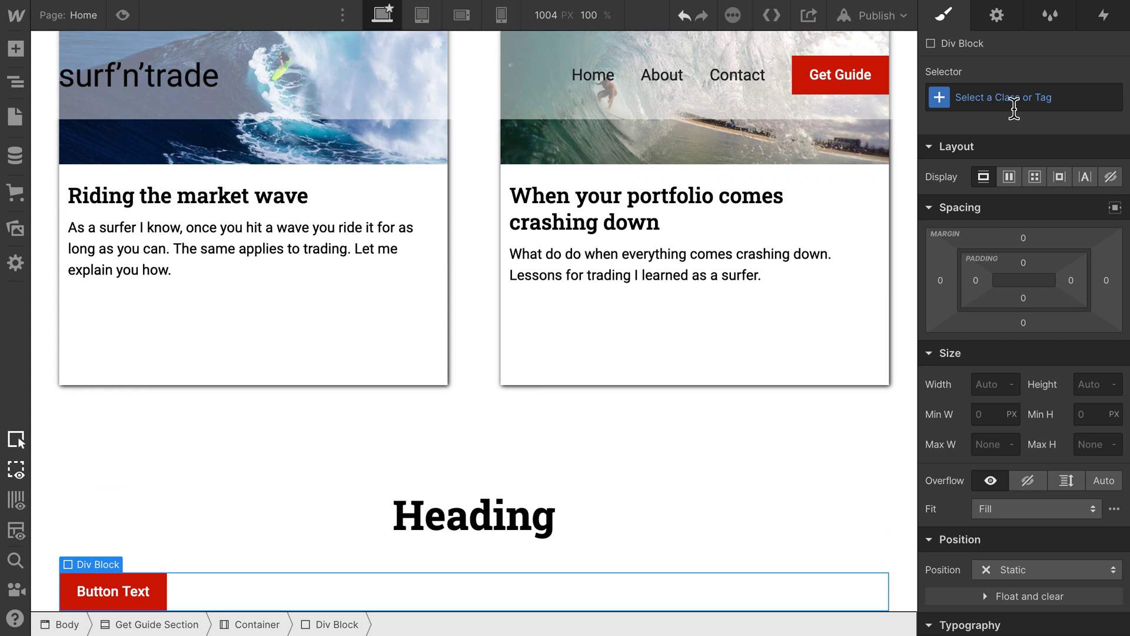
pyautogui.click(1015, 103)
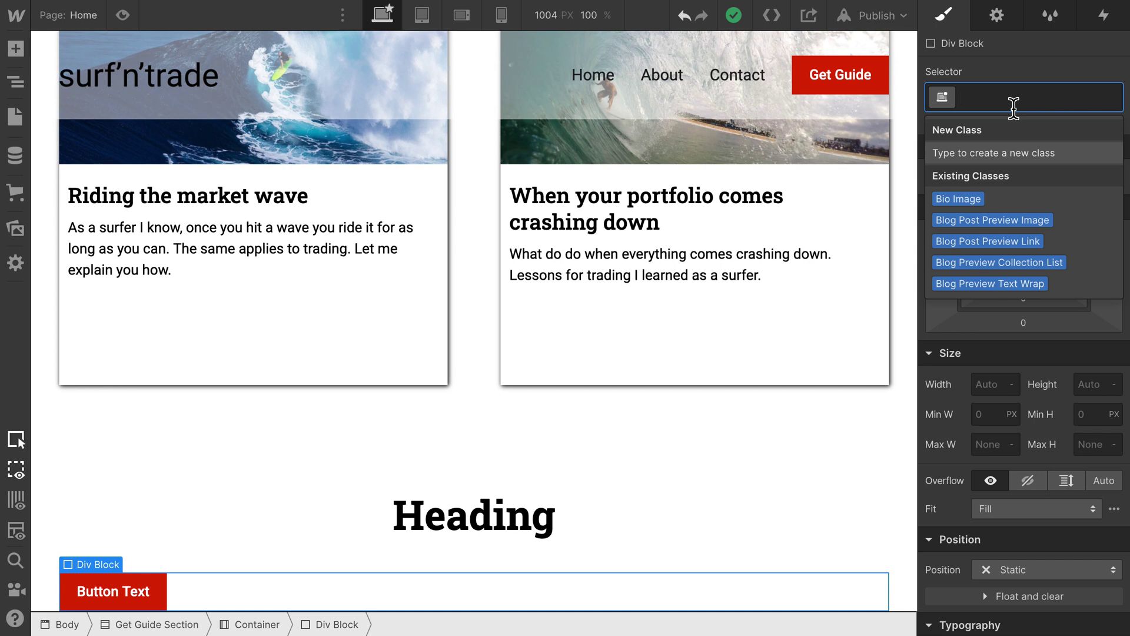
pyautogui.write('Get Guide S')
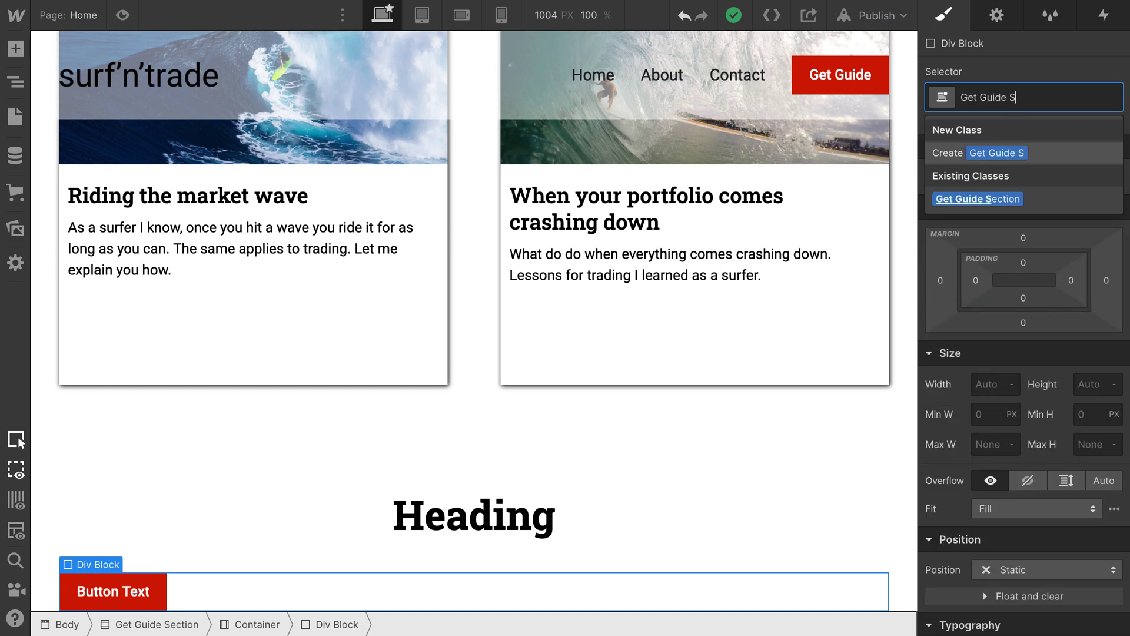
pyautogui.write('ection Button')
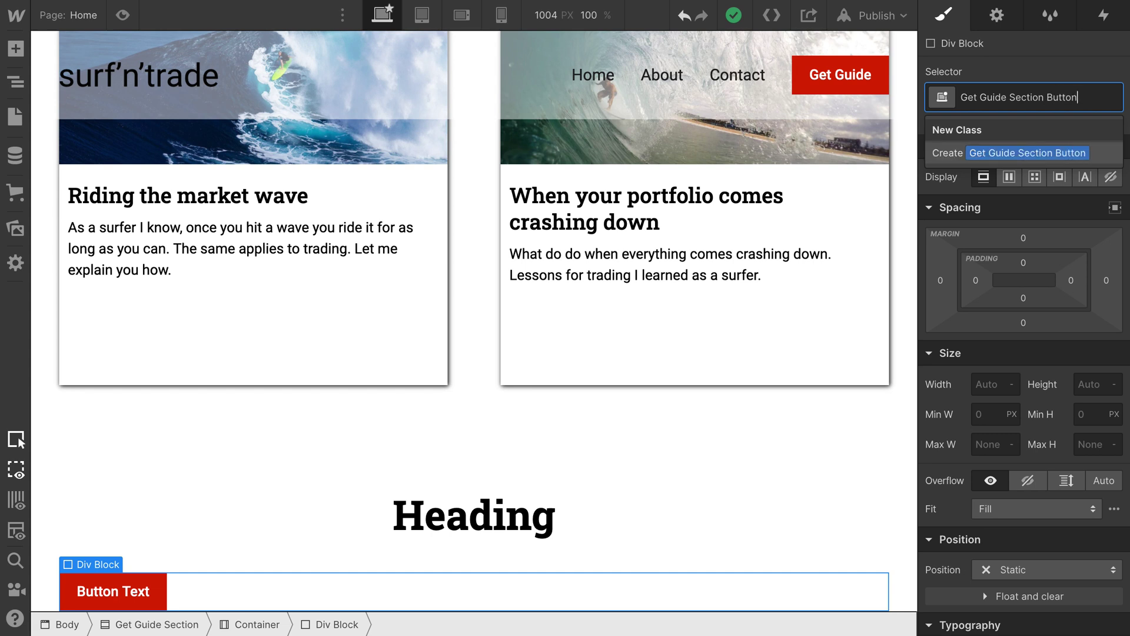
pyautogui.press('Return')
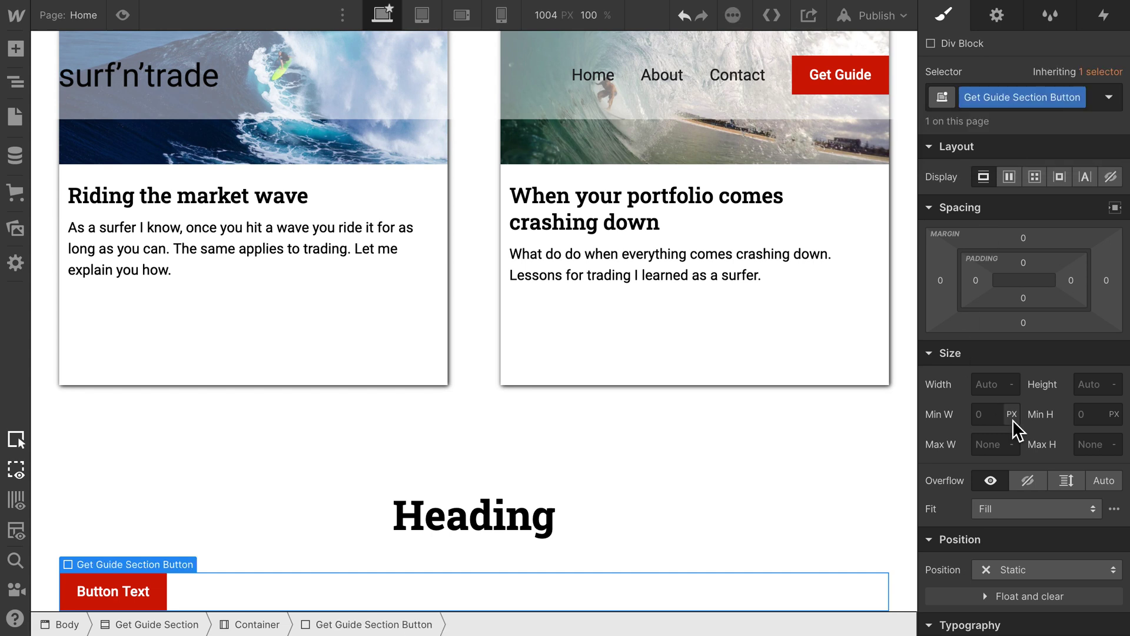
pyautogui.scroll(-6, 1014, 427)
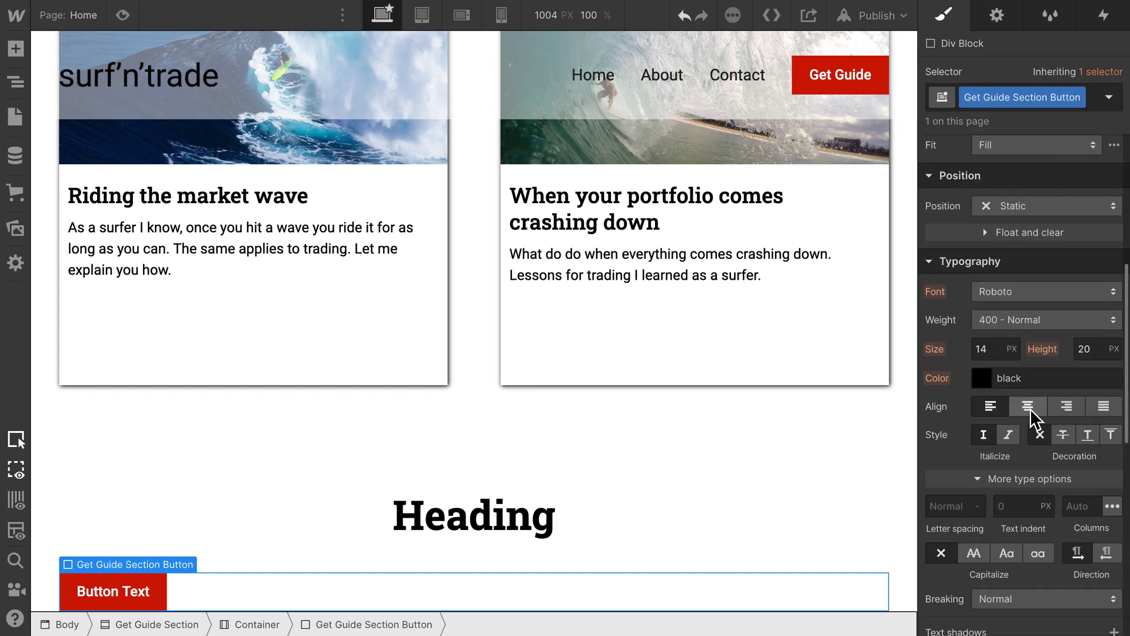
pyautogui.click(1029, 407)
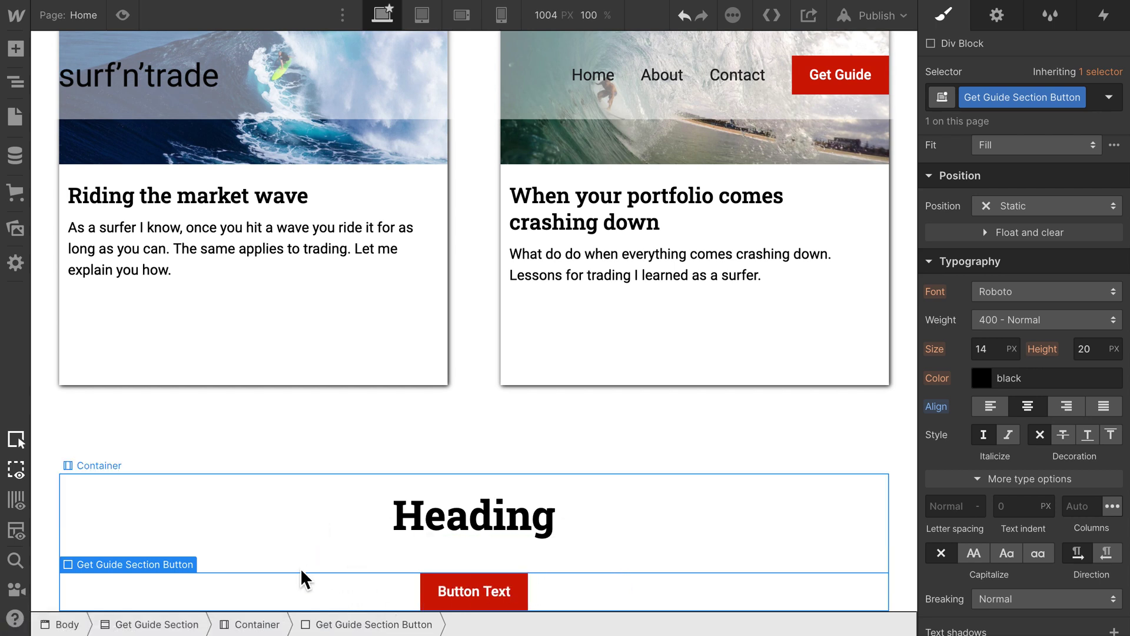
# Replace the text of the button in the Get Guide Section with "Get Guide".
pyautogui.click(489, 597)
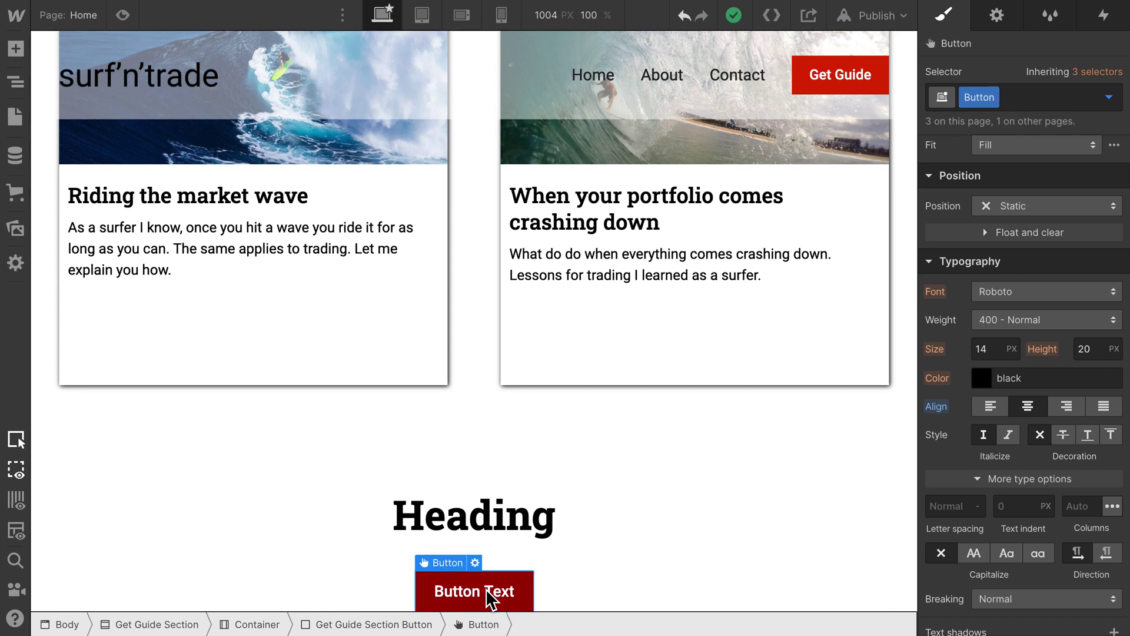
pyautogui.doubleClick(487, 592)
pyautogui.click(486, 592)
pyautogui.doubleClick(487, 591)
pyautogui.press('BackSpace')
pyautogui.press('BackSpace')
pyautogui.press('BackSpace')
pyautogui.press('BackSpace')
pyautogui.press('BackSpace')
pyautogui.press('BackSpace')
pyautogui.press('BackSpace')
pyautogui.press('BackSpace')
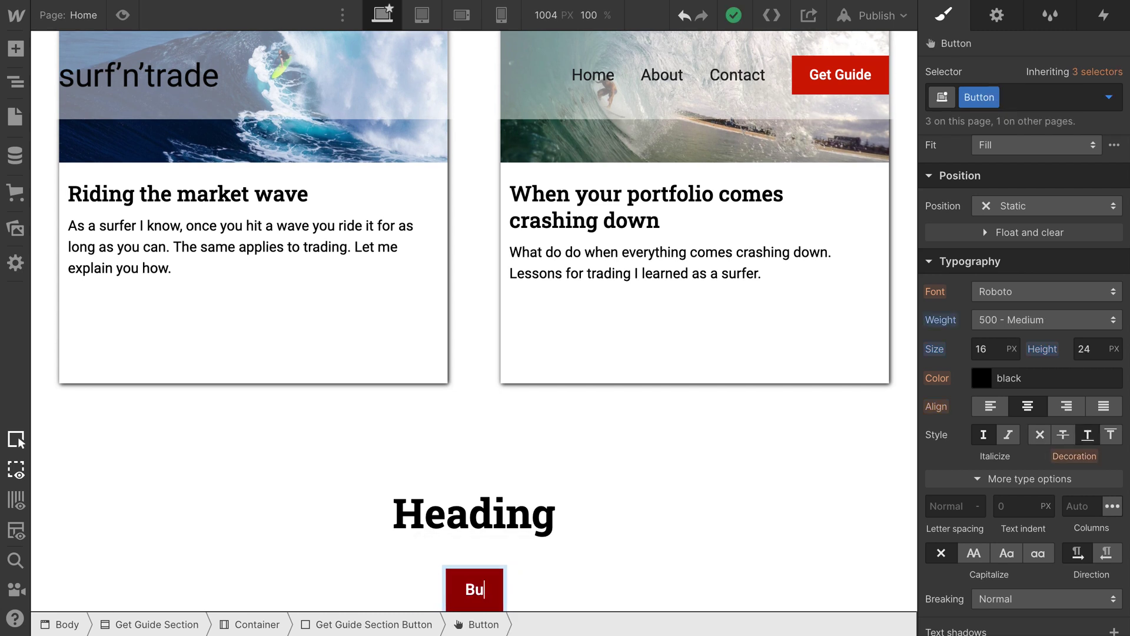
pyautogui.write('G')
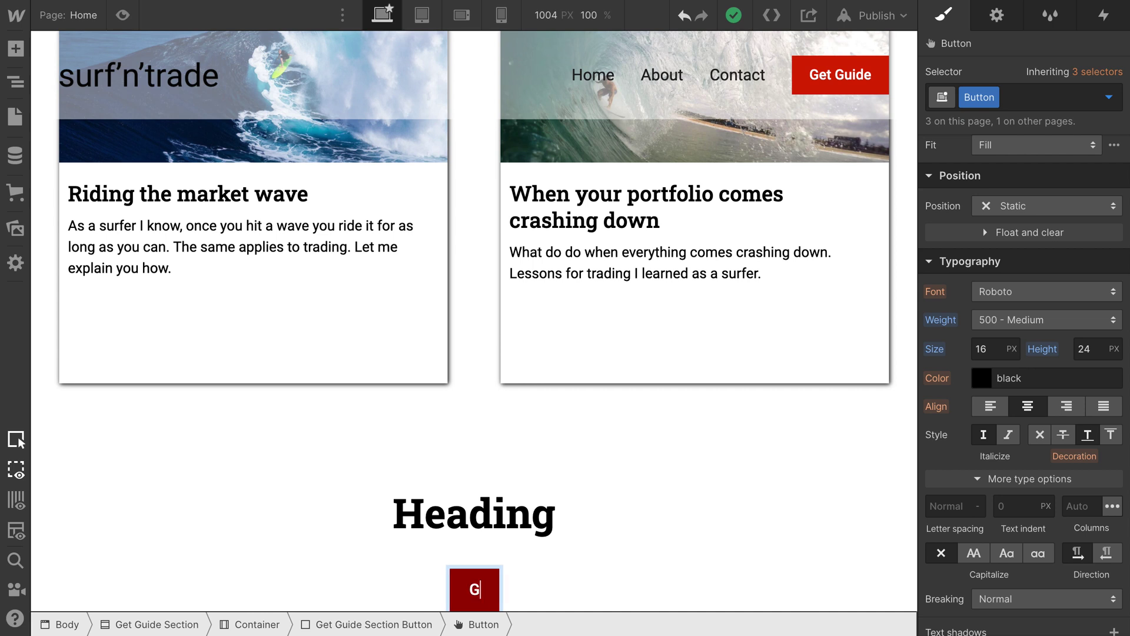
pyautogui.write('et Guide')
pyautogui.press('Escape')
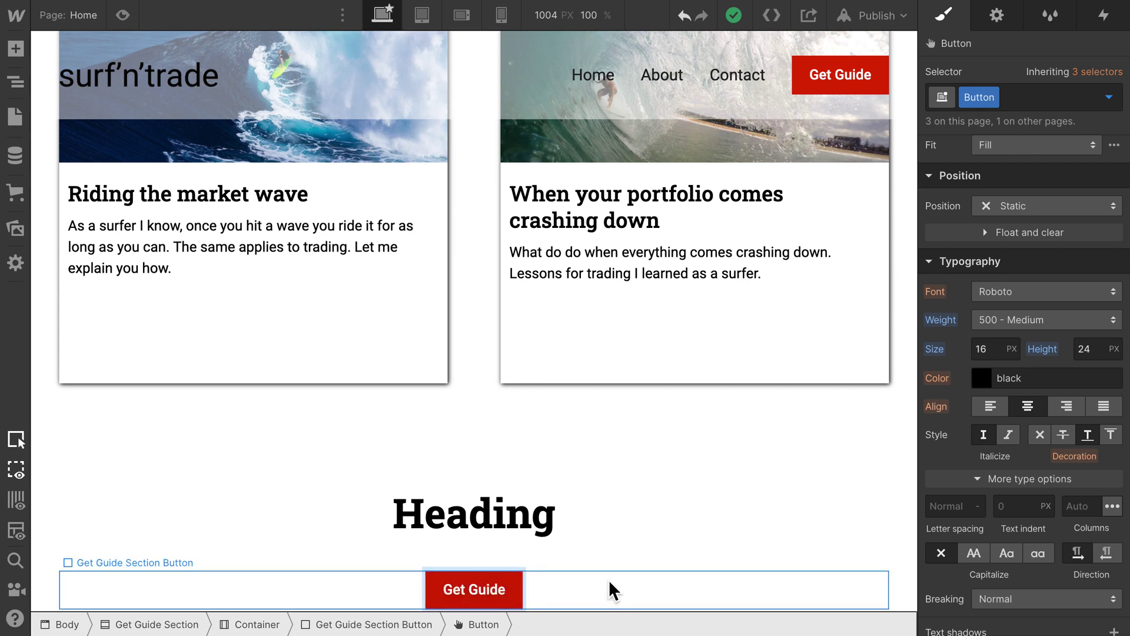
# Change the Get Guide Section's heading text to "Learn my tricks with my free guide" and preview the page.
pyautogui.click(514, 526)
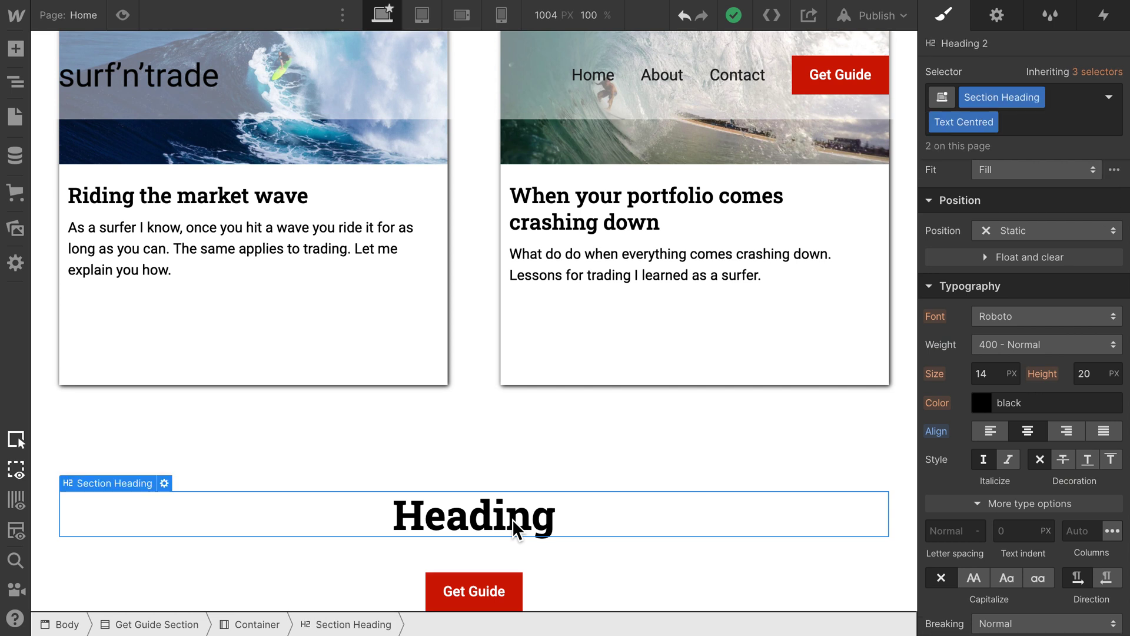
pyautogui.doubleClick(514, 524)
pyautogui.write('Learn')
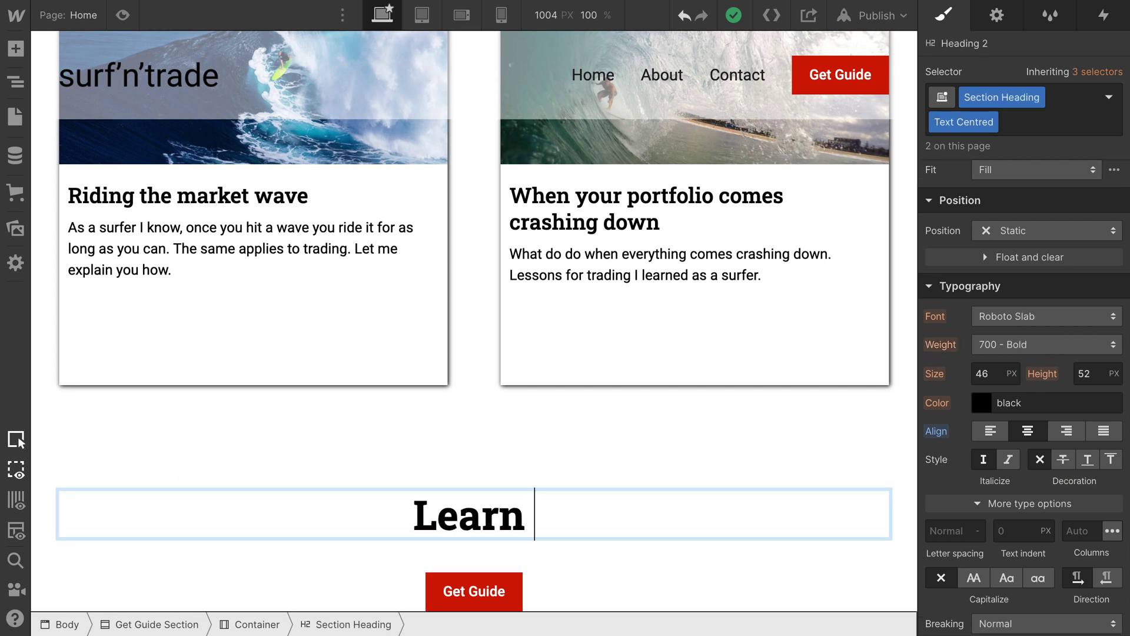
pyautogui.write(' my tricks w')
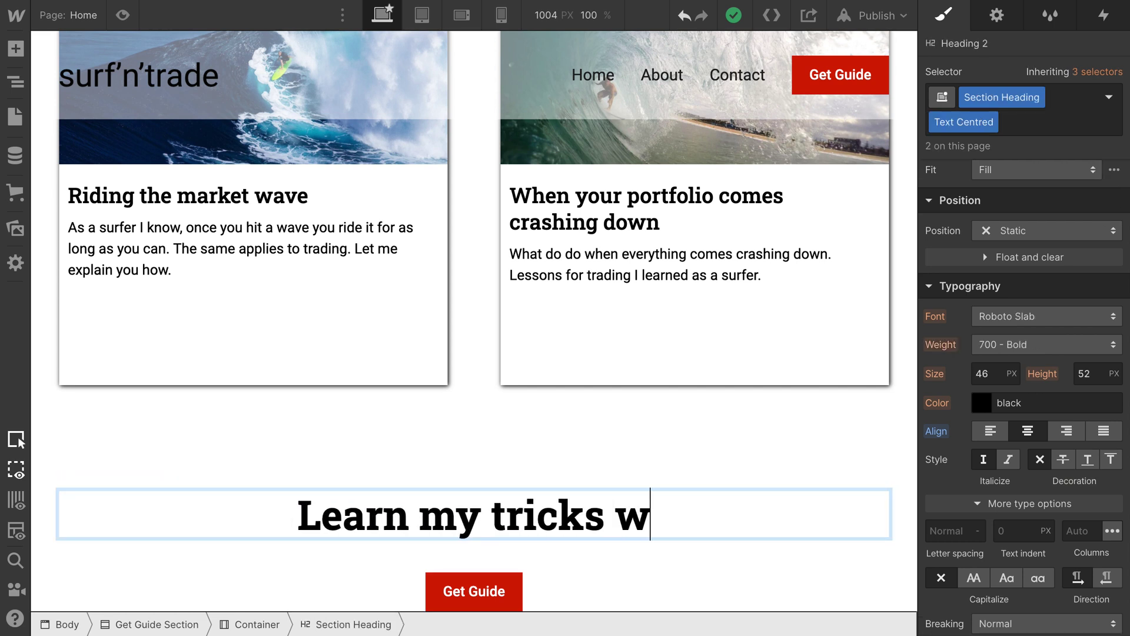
pyautogui.write('ith my free guide')
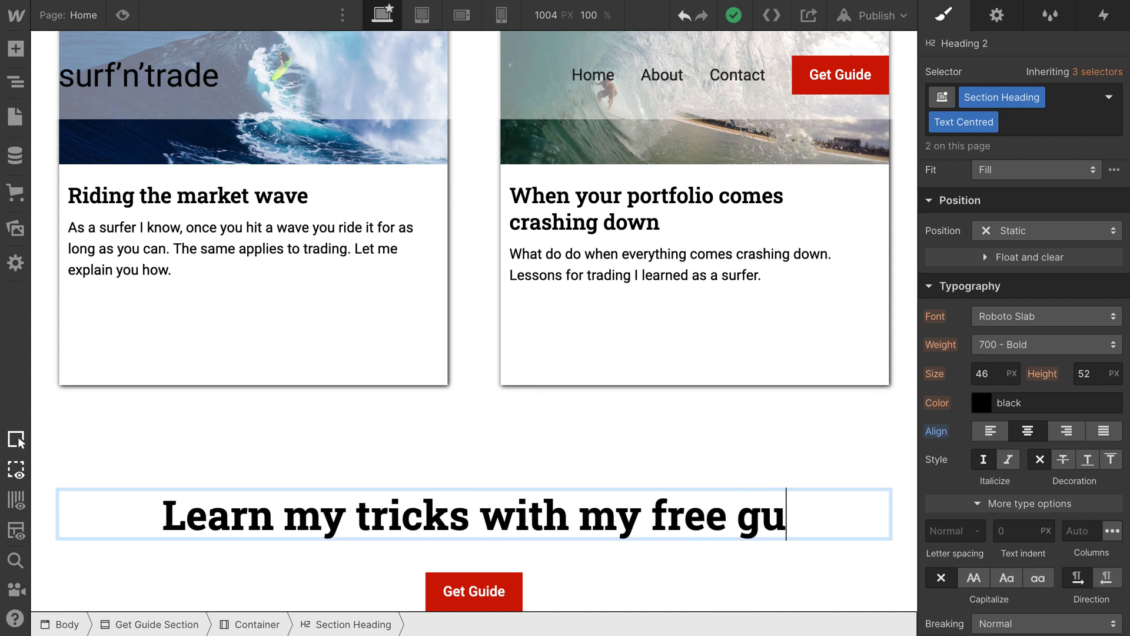
pyautogui.click(657, 602)
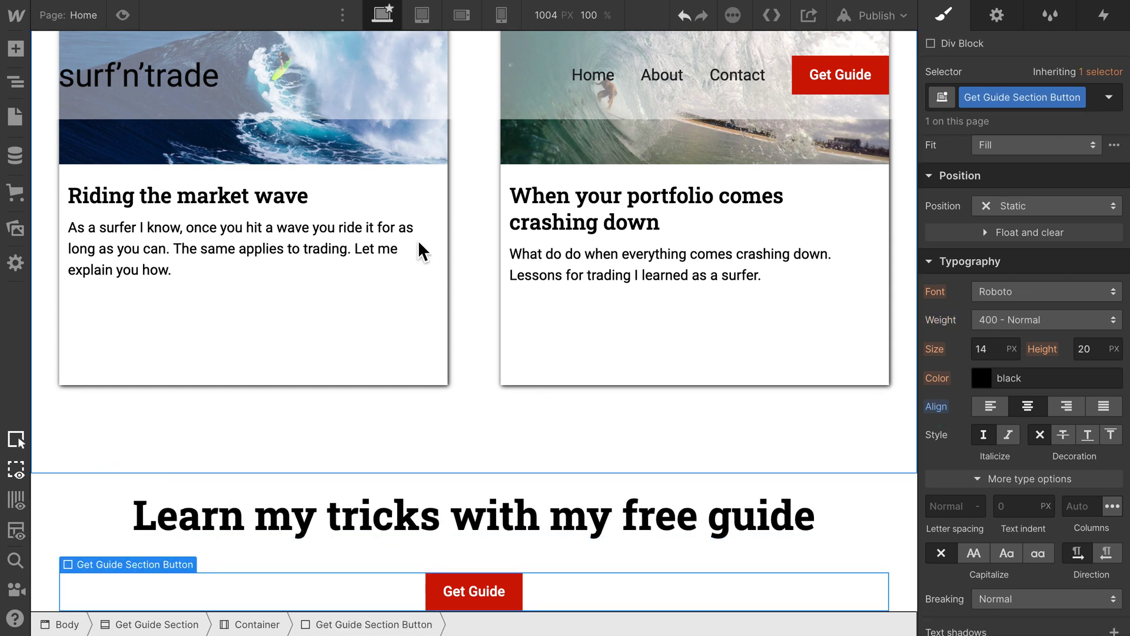
pyautogui.click(123, 15)
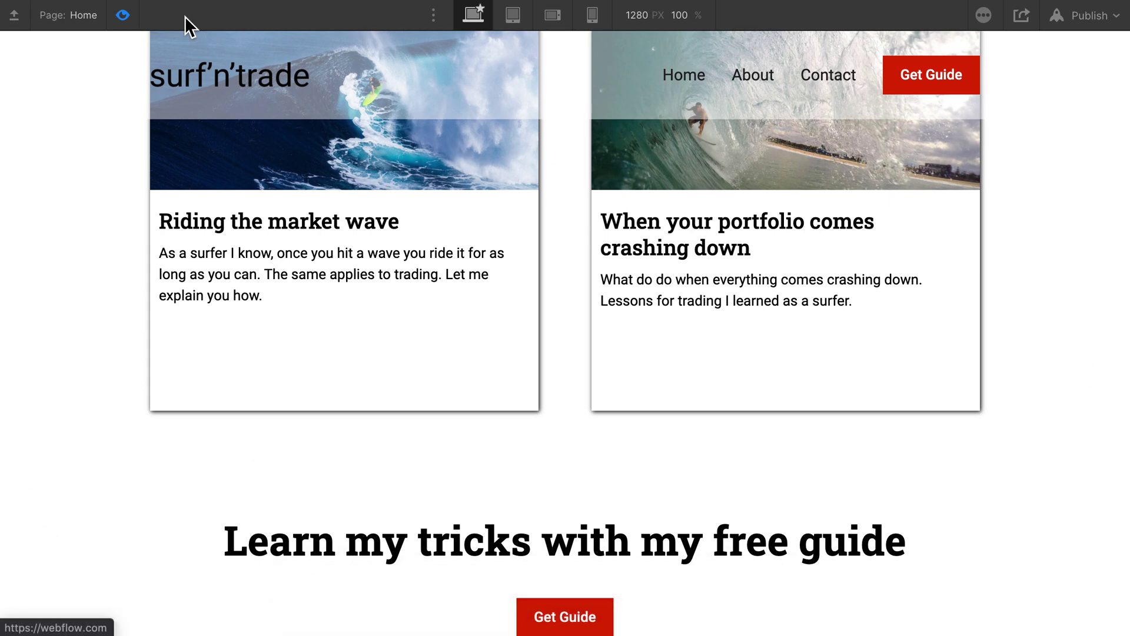
pyautogui.click(118, 17)
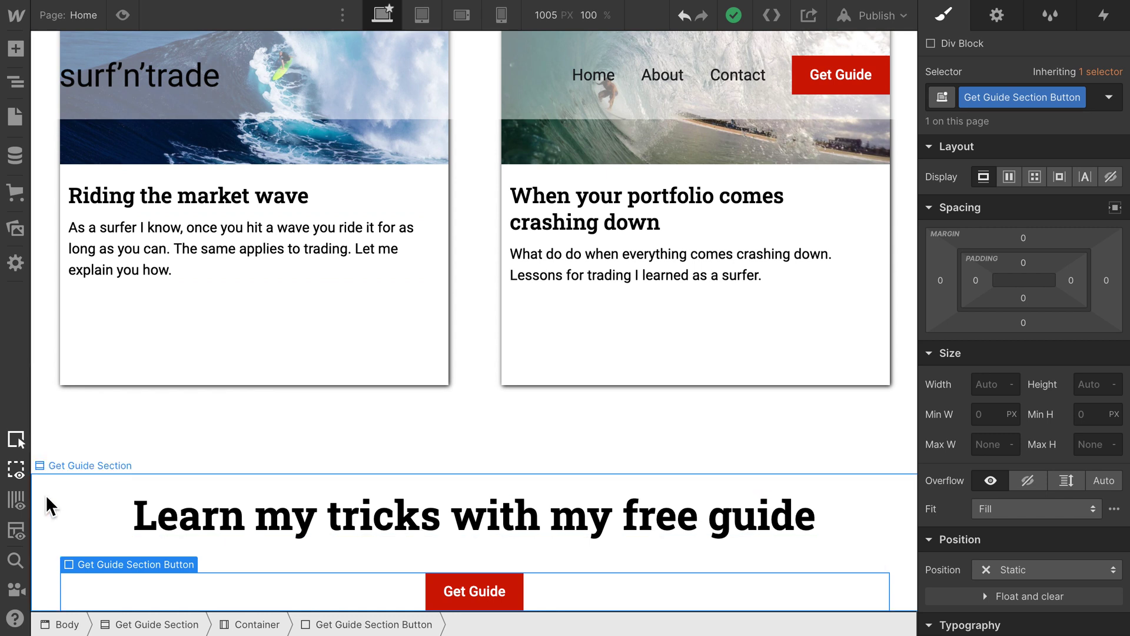
# Set the Get Guide Section's background colour to the saved "Highlight Blue" swatch.
pyautogui.click(50, 507)
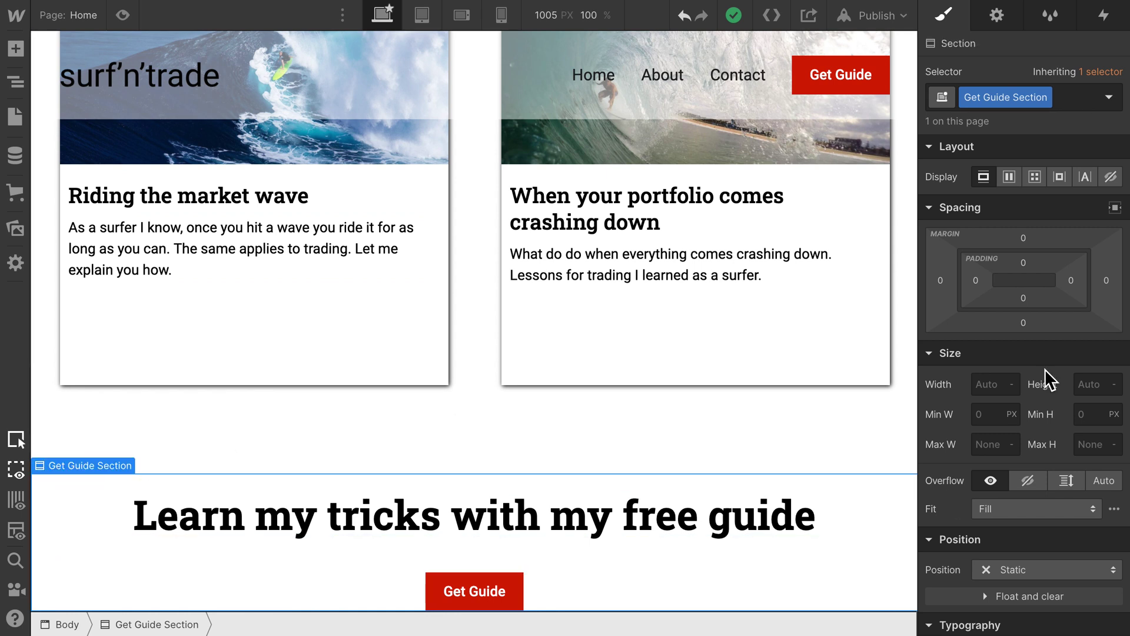
pyautogui.scroll(-6, 1070, 333)
pyautogui.scroll(-1, 1071, 334)
pyautogui.scroll(5, 1068, 329)
pyautogui.scroll(-7, 1068, 329)
pyautogui.scroll(-2, 1067, 329)
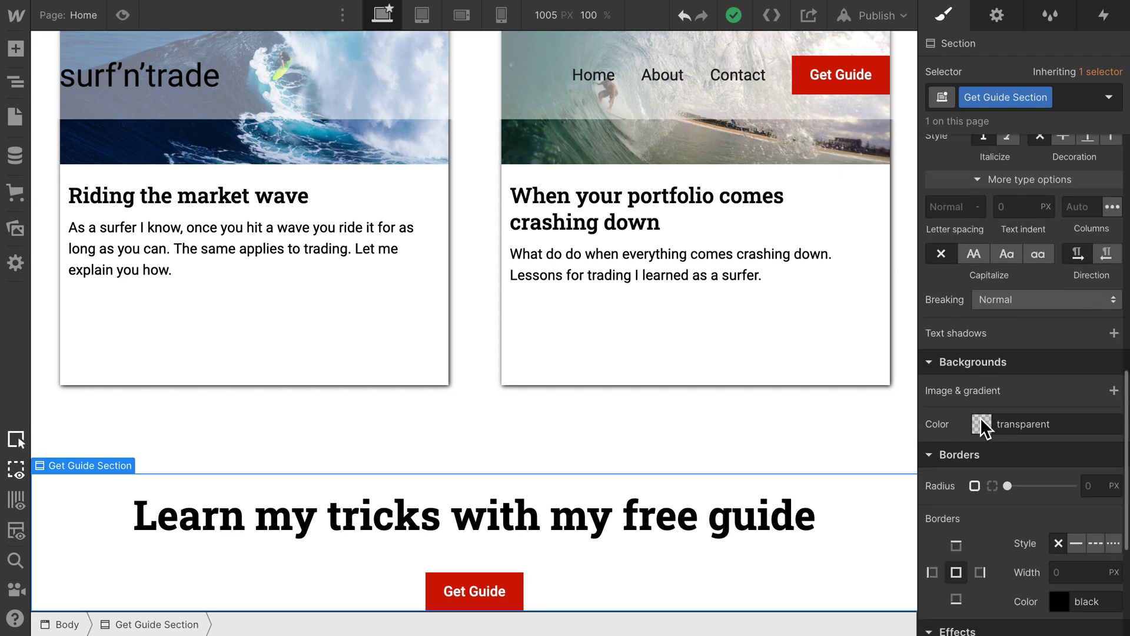
pyautogui.click(983, 423)
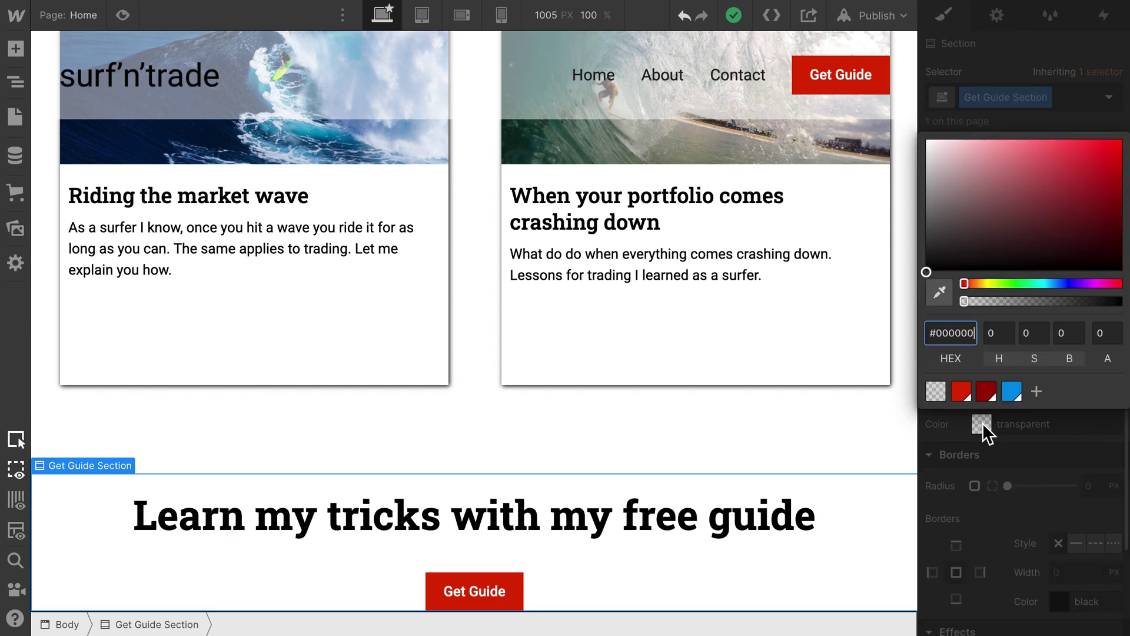
pyautogui.click(1012, 391)
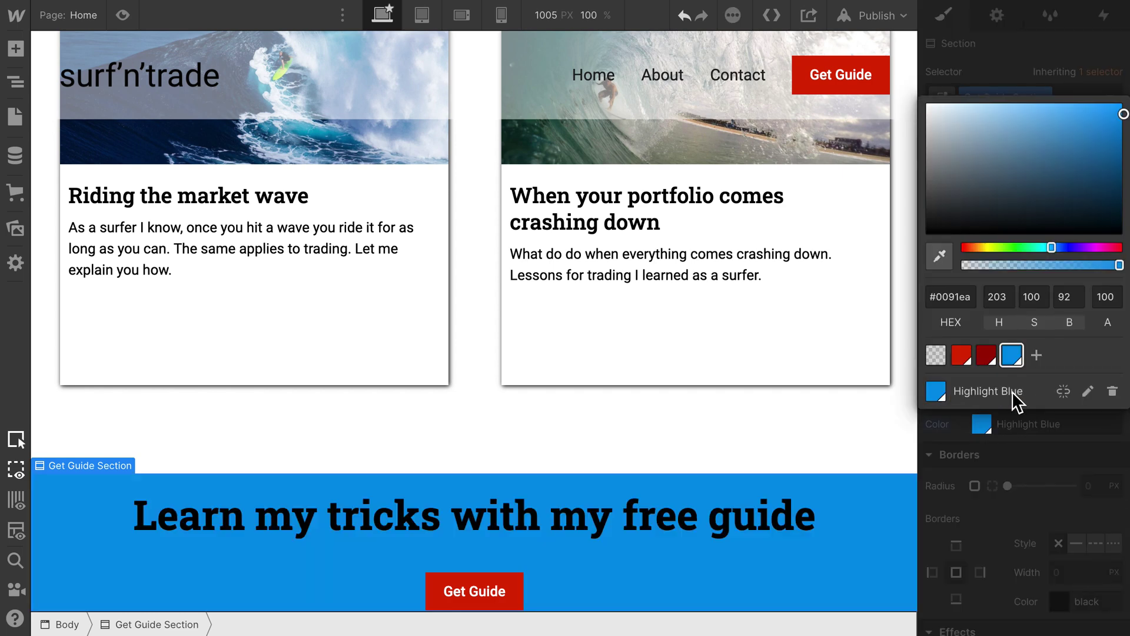
pyautogui.click(813, 447)
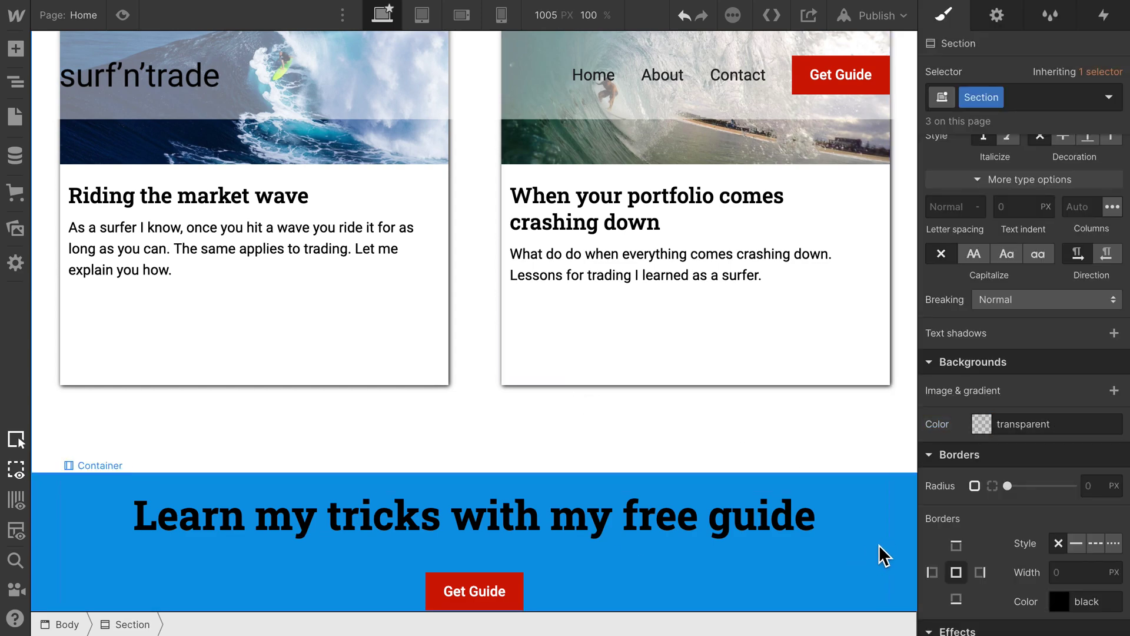
# Compare the Get Guide Section's blue background with the other page sections and check it in preview.
pyautogui.scroll(10, 868, 547)
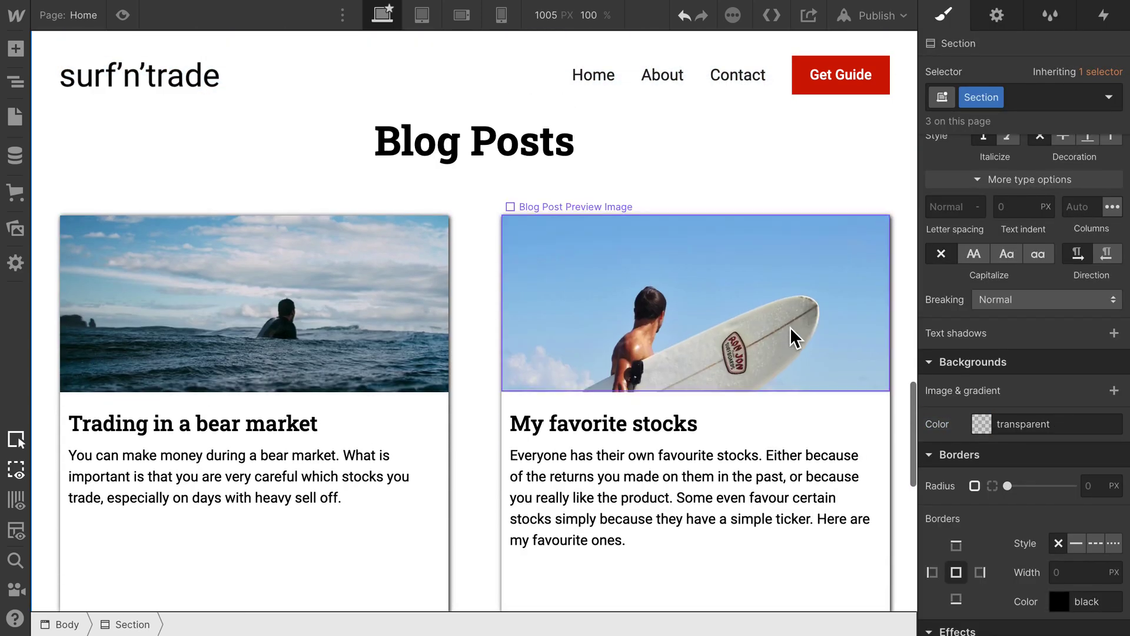
pyautogui.scroll(5, 790, 339)
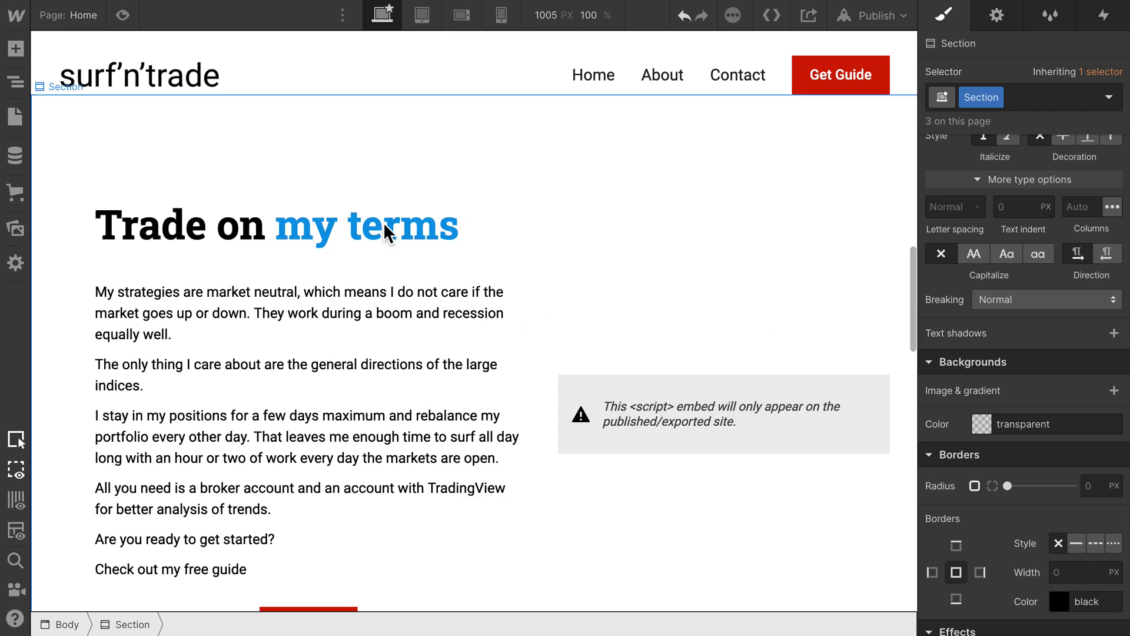
pyautogui.scroll(-5, 408, 224)
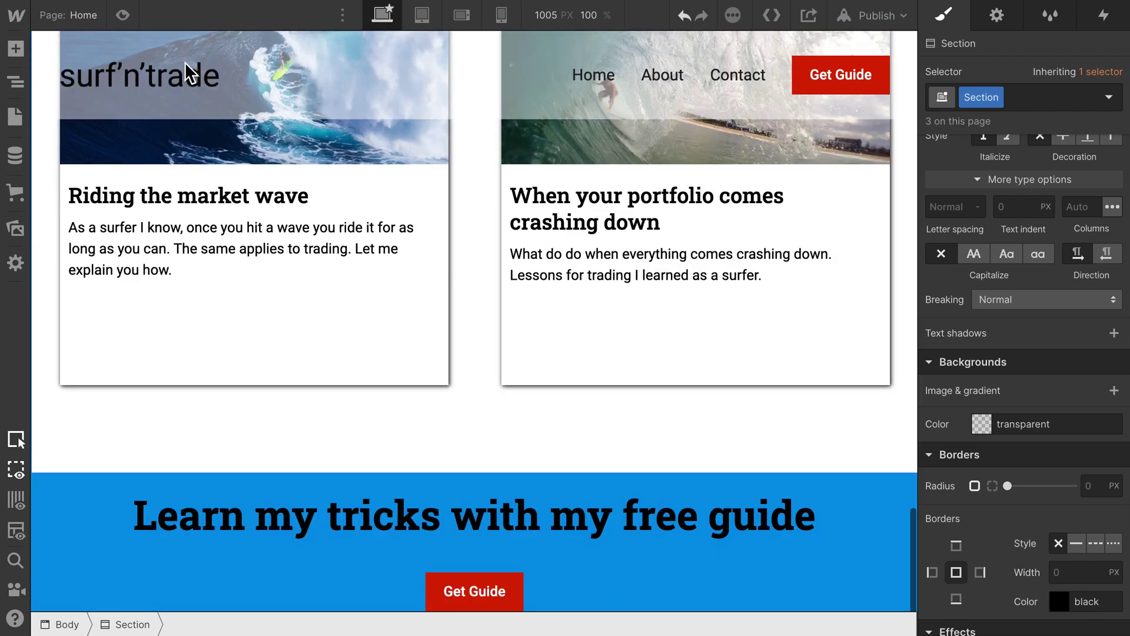
pyautogui.click(122, 15)
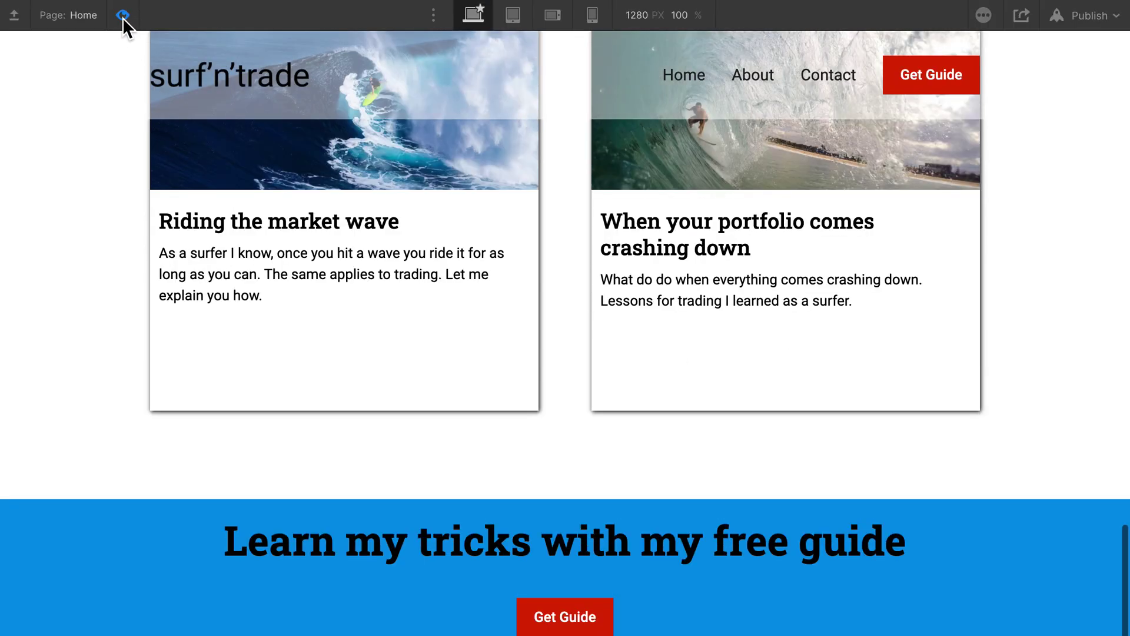
pyautogui.press('super+shift+p')
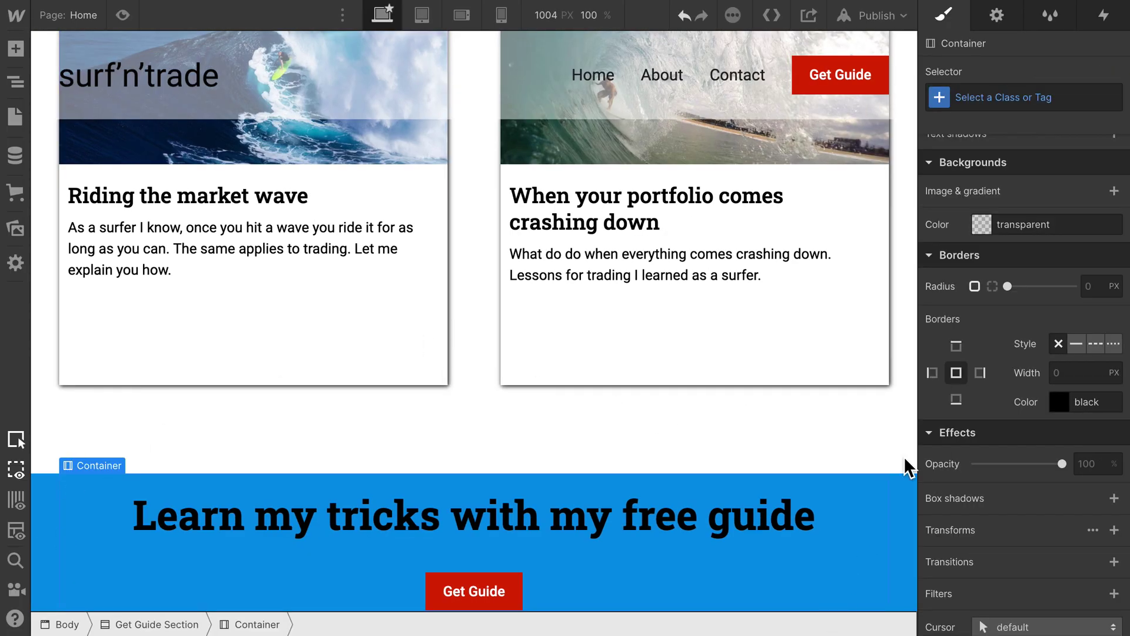
# Switch to the Material Color Tool and copy the hex code of the Blue Grey primary's light variant.
pyautogui.moveTo(900, 6)
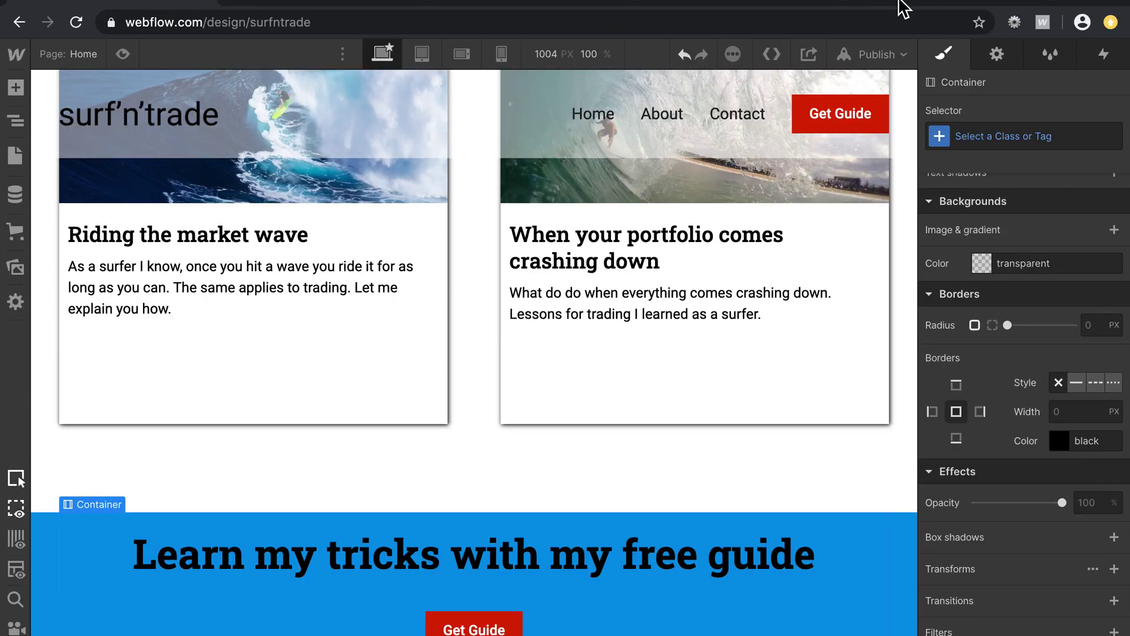
pyautogui.click(907, 5)
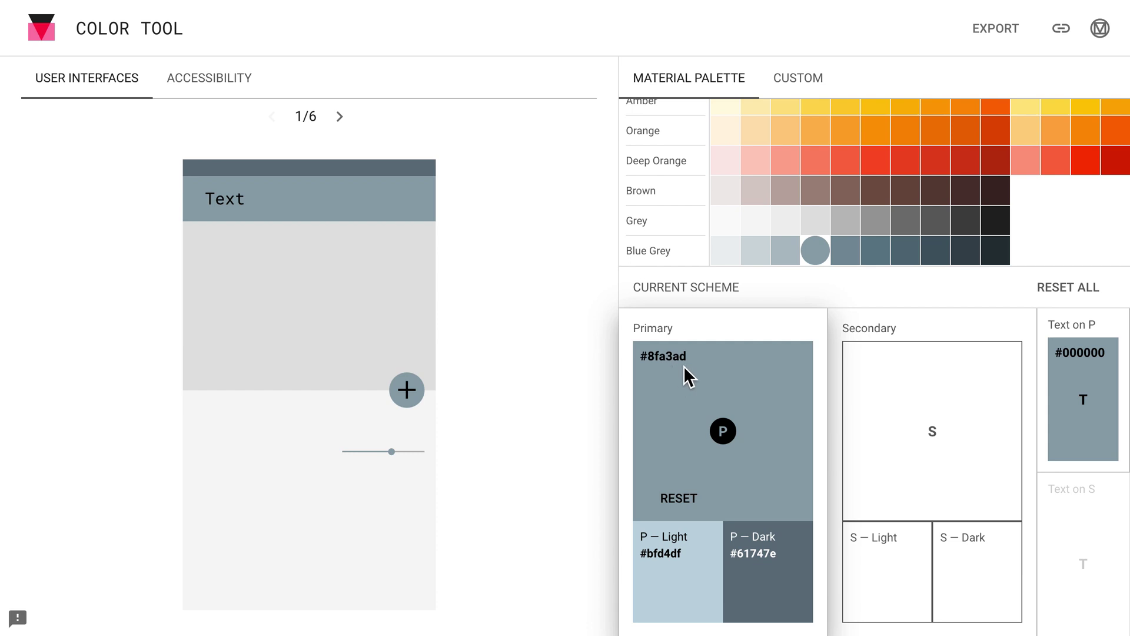
pyautogui.doubleClick(665, 555)
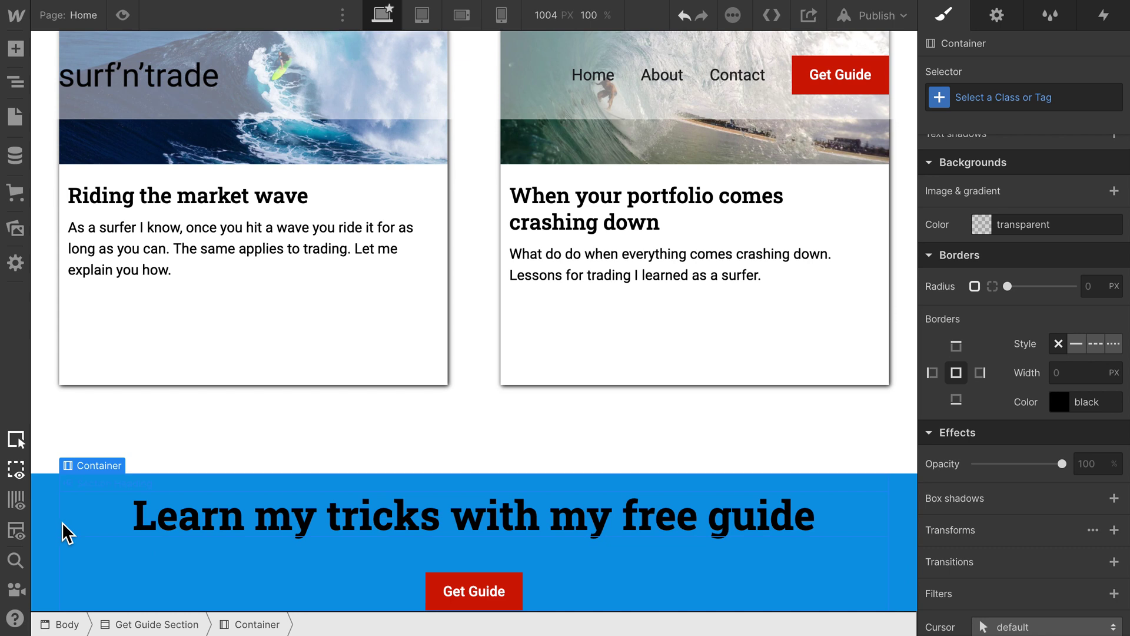
# Set the Get Guide Section's background colour to #c1d5e0.
pyautogui.click(62, 522)
pyautogui.click(48, 525)
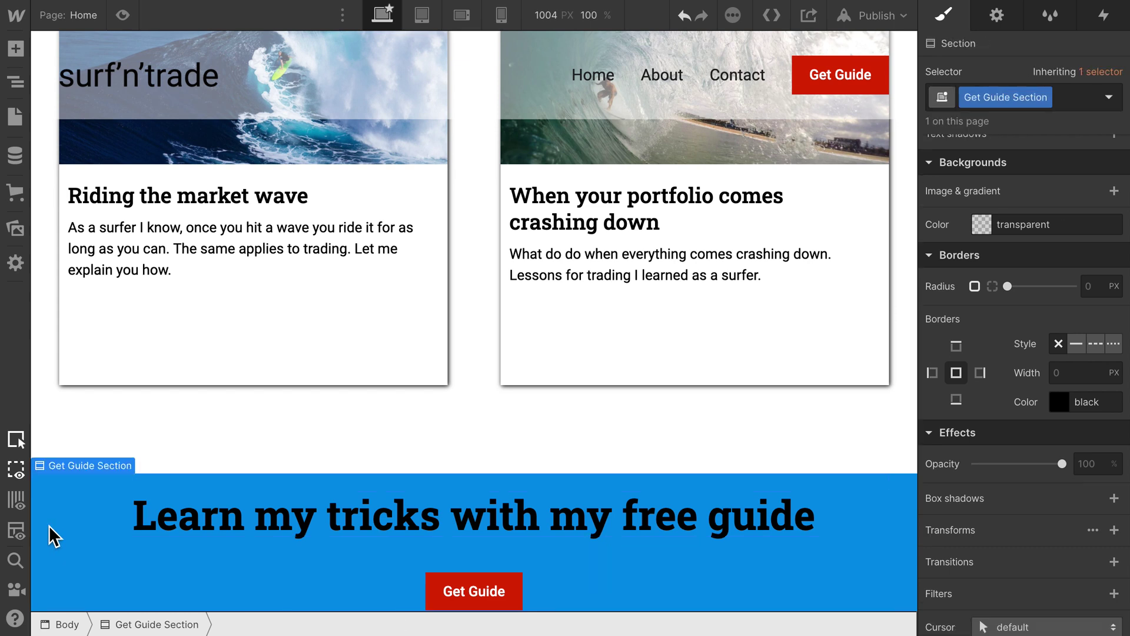
pyautogui.click(988, 228)
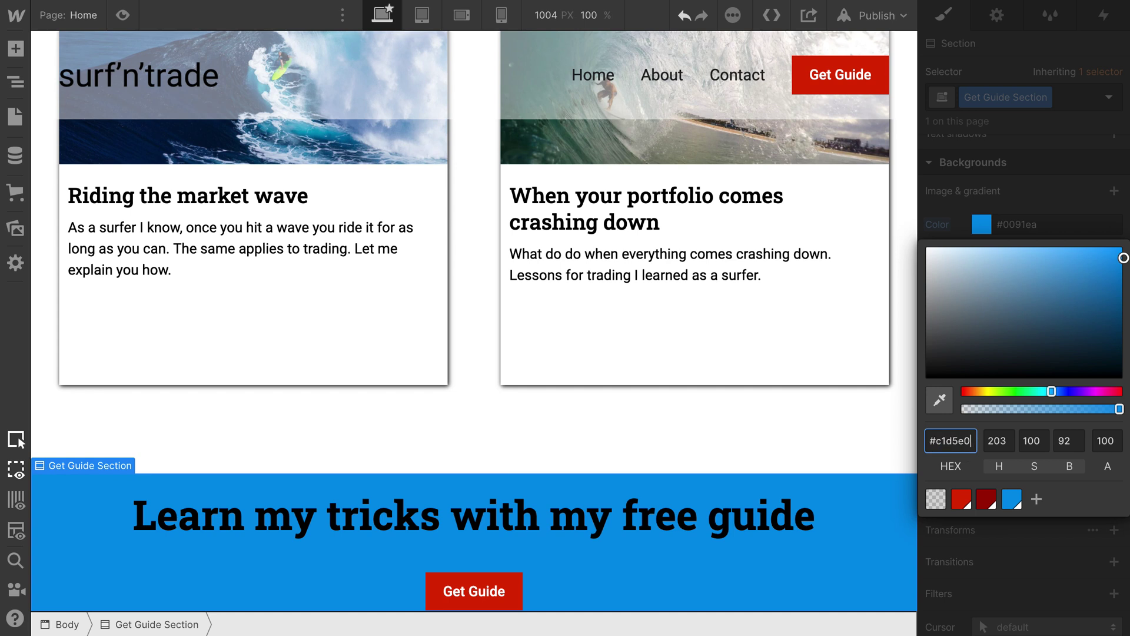
pyautogui.write('#c1d5e0')
pyautogui.press('Return')
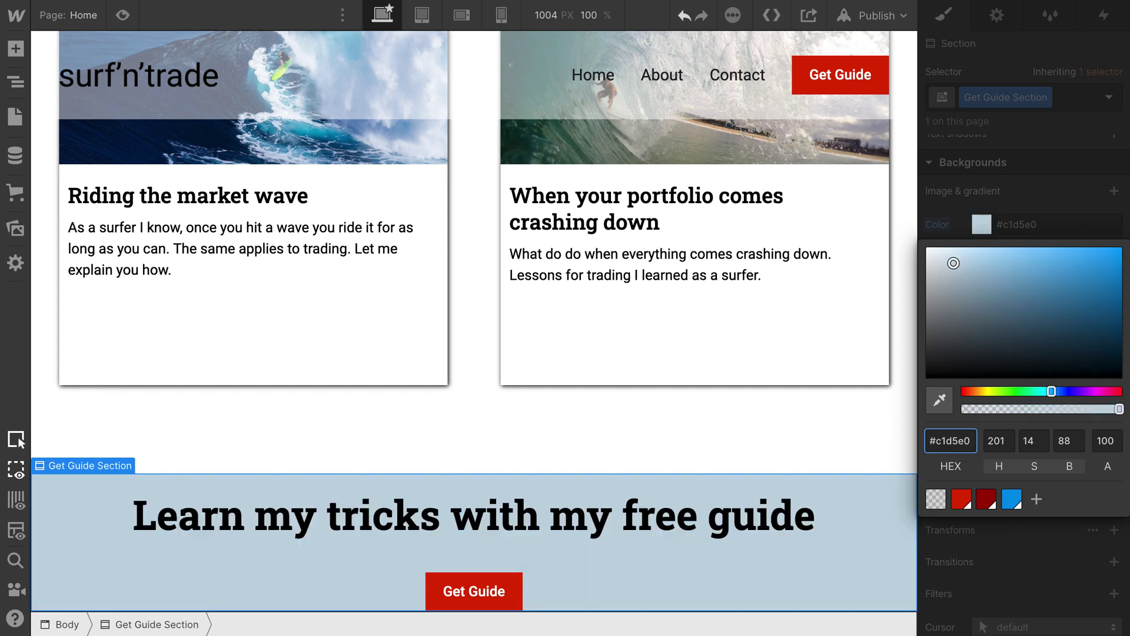
# Save the section's background colour as a swatch named "Light Blue Grey" and preview the page.
pyautogui.click(1037, 499)
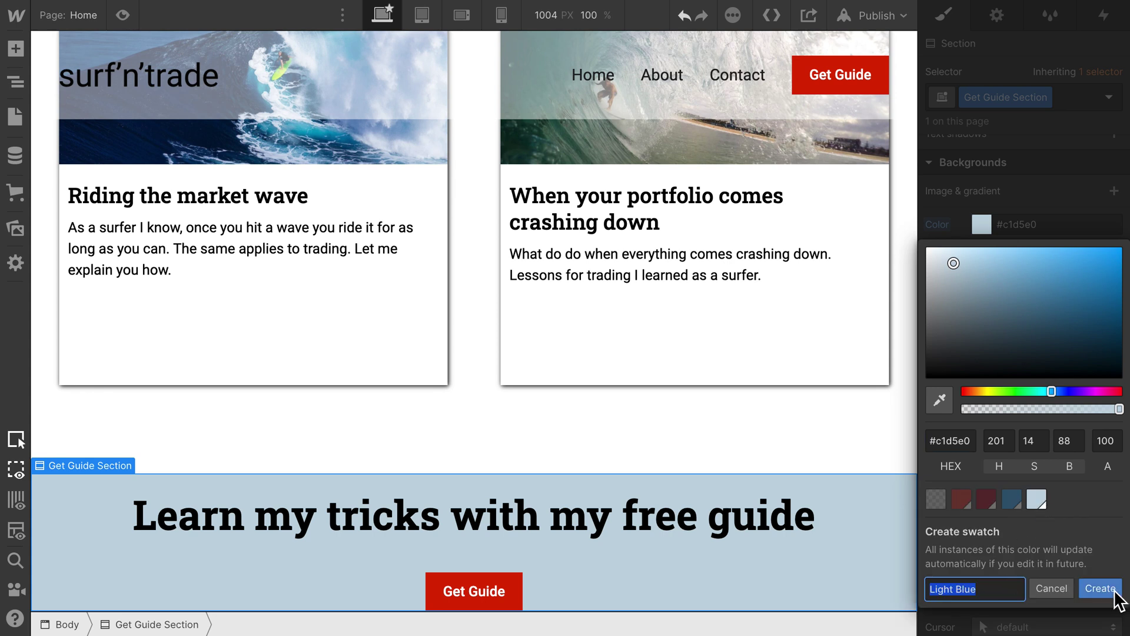
pyautogui.click(988, 594)
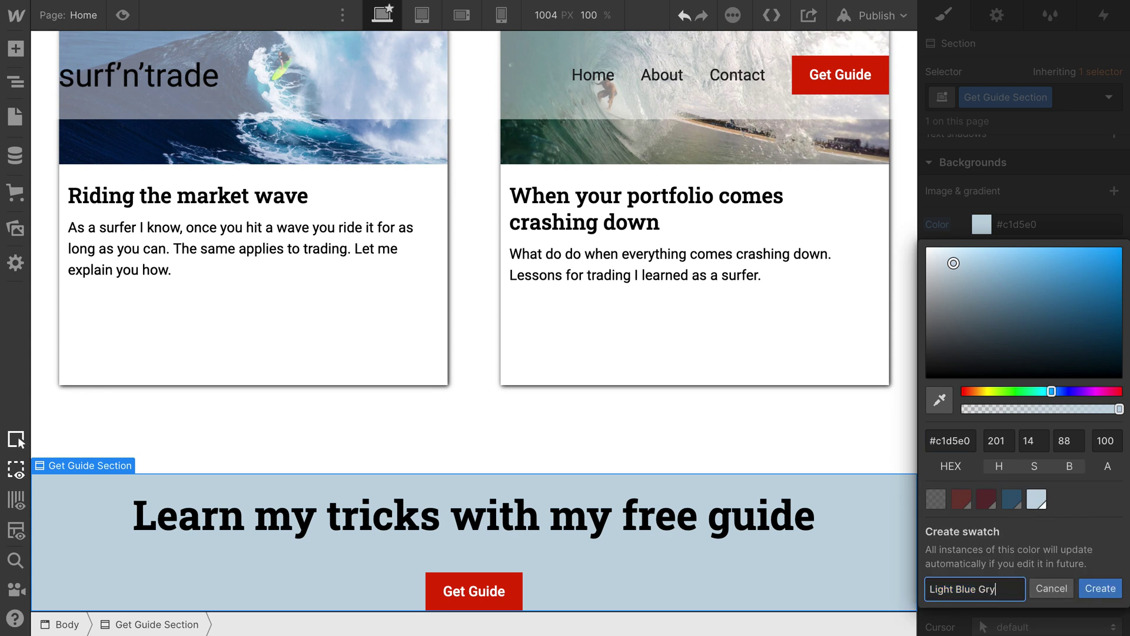
pyautogui.press('Return')
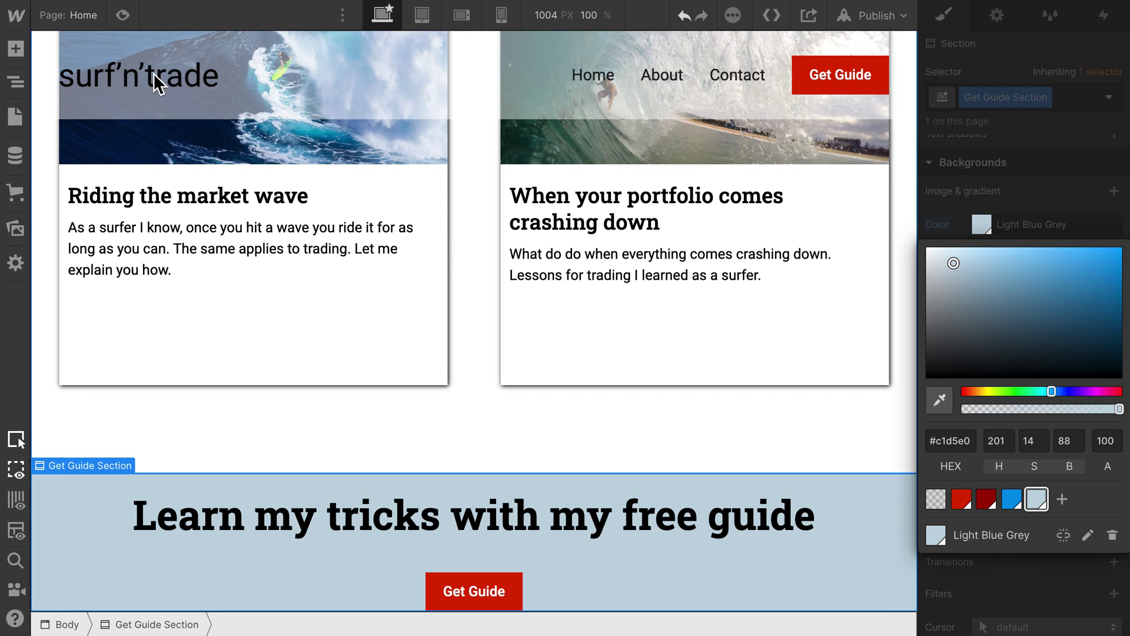
pyautogui.click(117, 15)
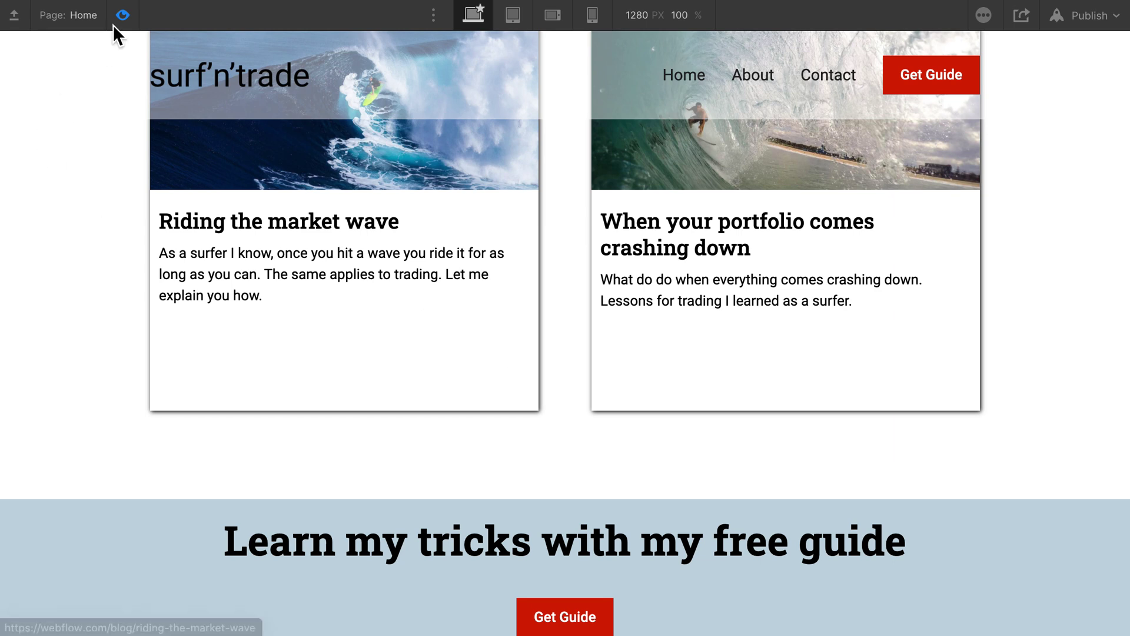
pyautogui.hotkey('ctrl', 'shift', 'p')
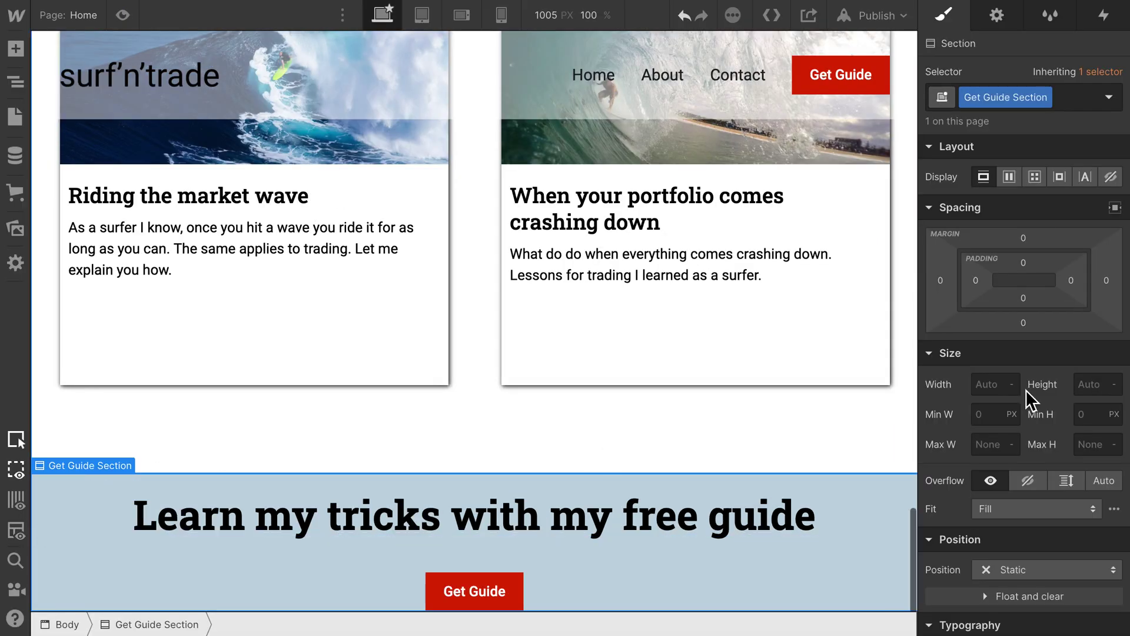
# Set the Get Guide Section's top and bottom padding to 100 px each.
pyautogui.click(1025, 262)
pyautogui.click(999, 343)
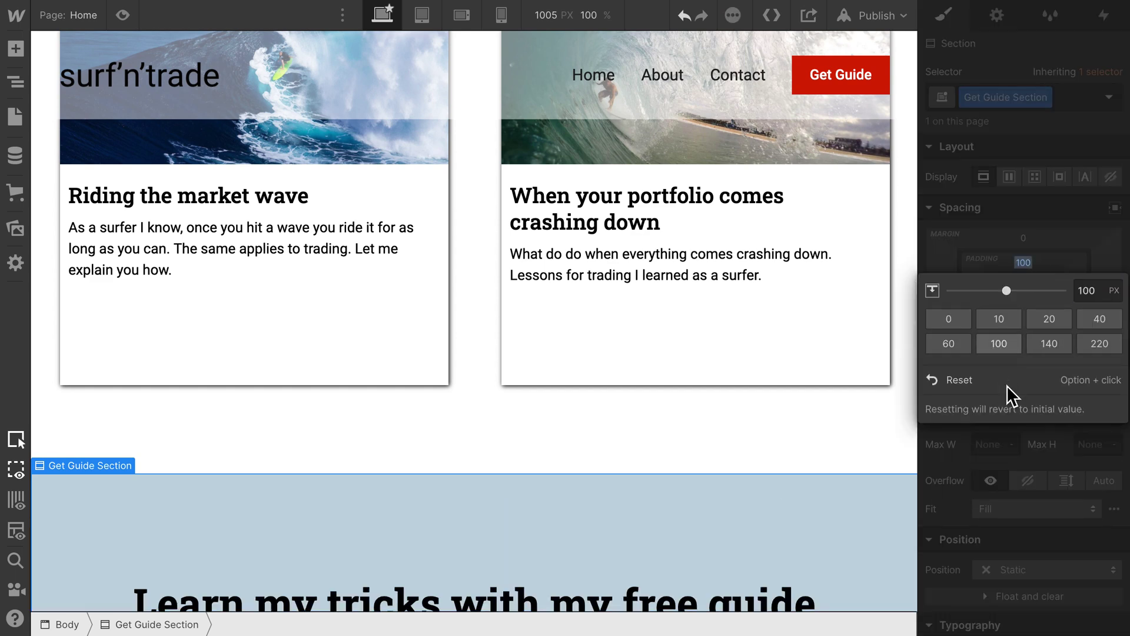
pyautogui.press('Escape')
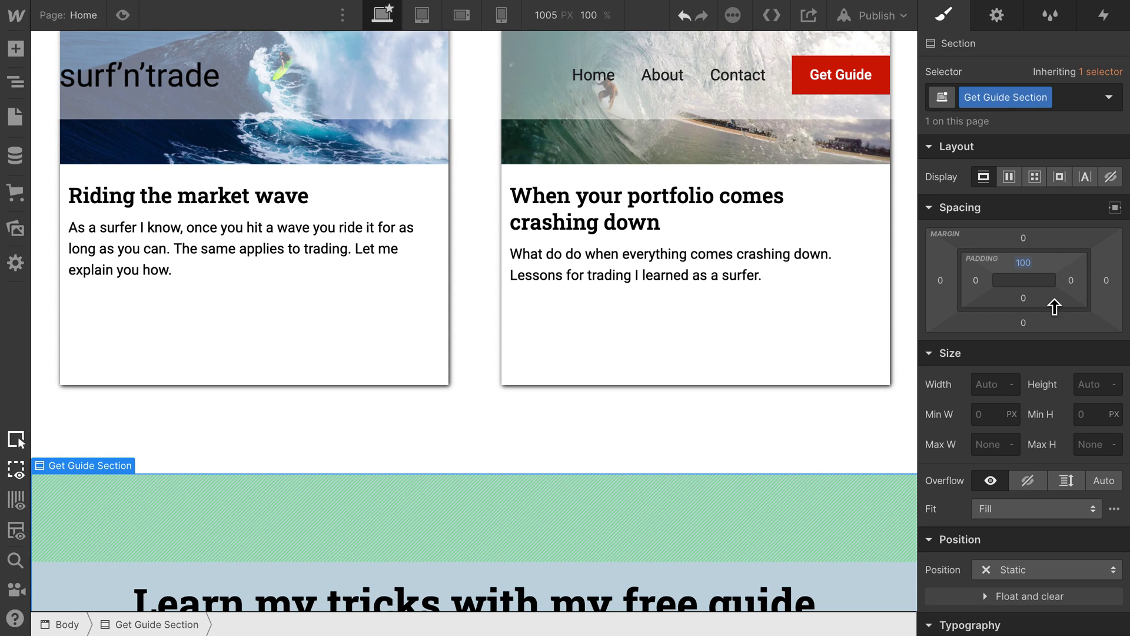
pyautogui.click(1023, 296)
pyautogui.click(999, 379)
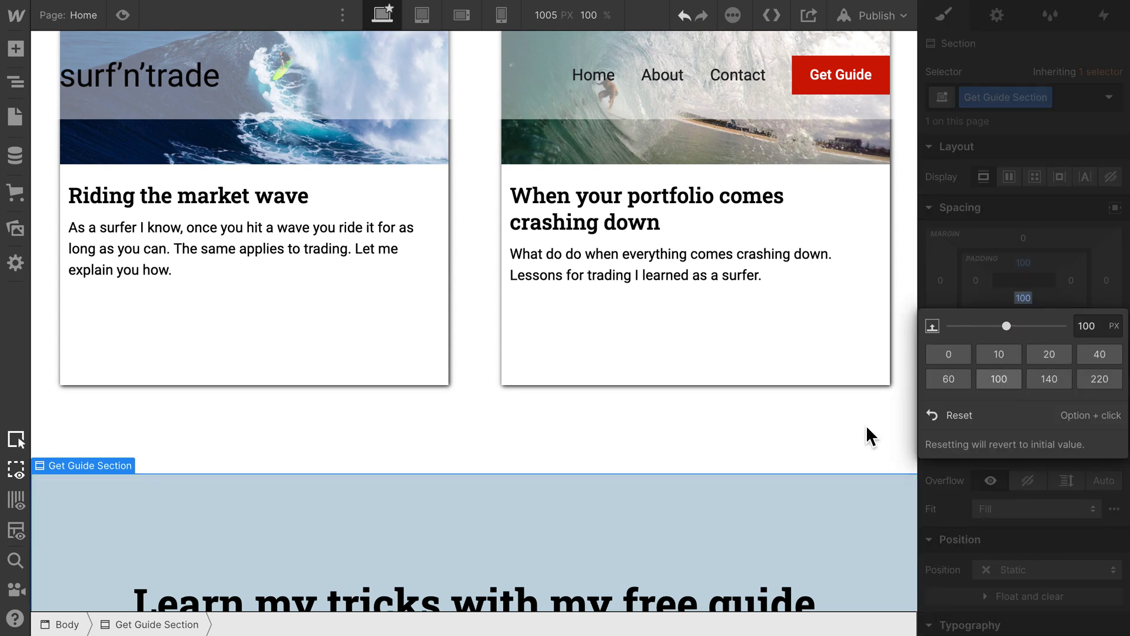
# Try top margins of 40 and 100 px on the Get Guide Section Button div block and settle on 60 px.
pyautogui.scroll(-3, 708, 426)
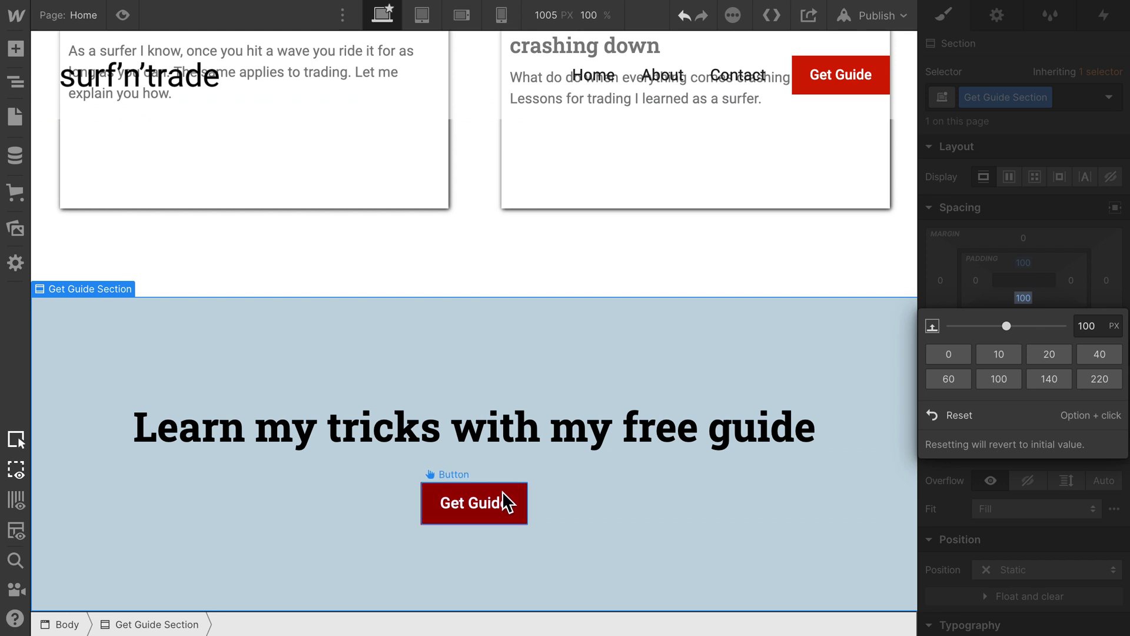
pyautogui.click(575, 516)
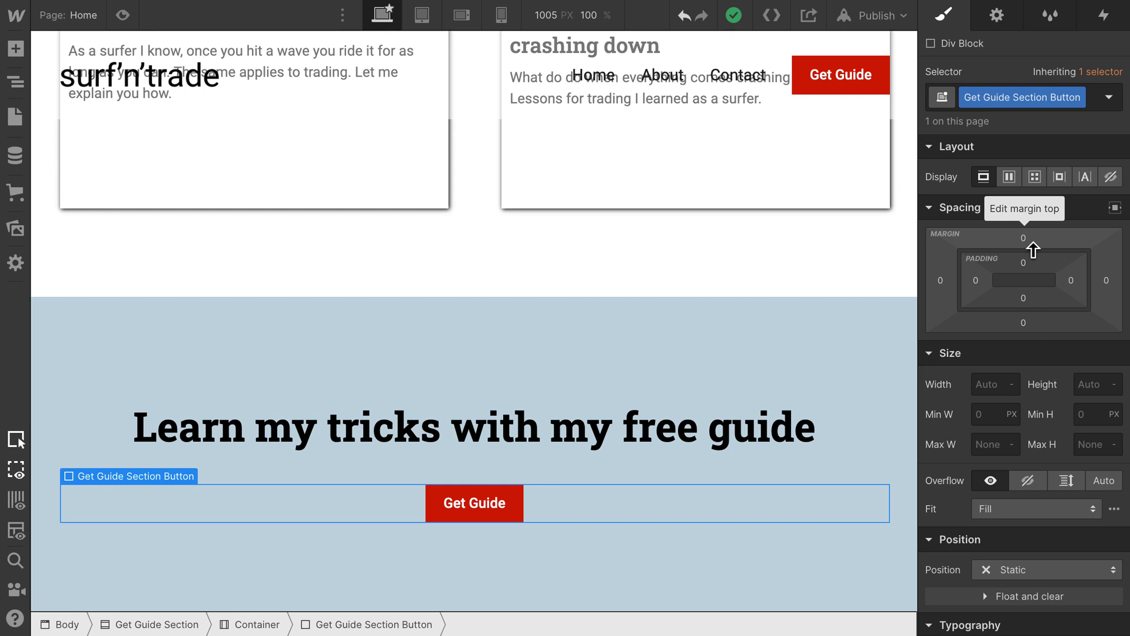
pyautogui.click(1025, 242)
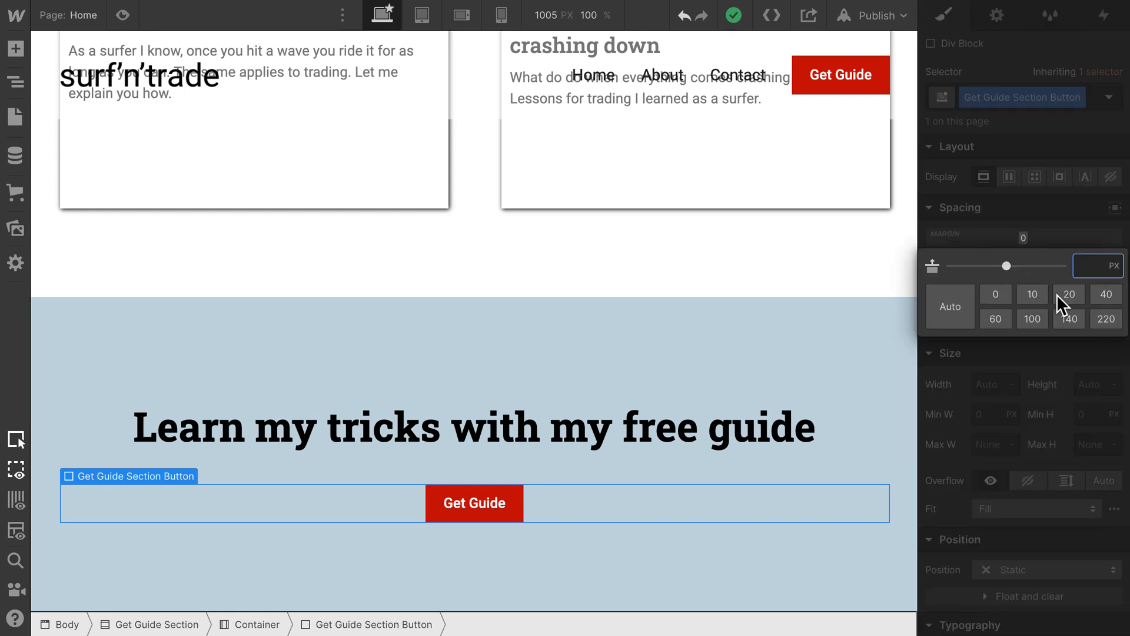
pyautogui.click(1105, 298)
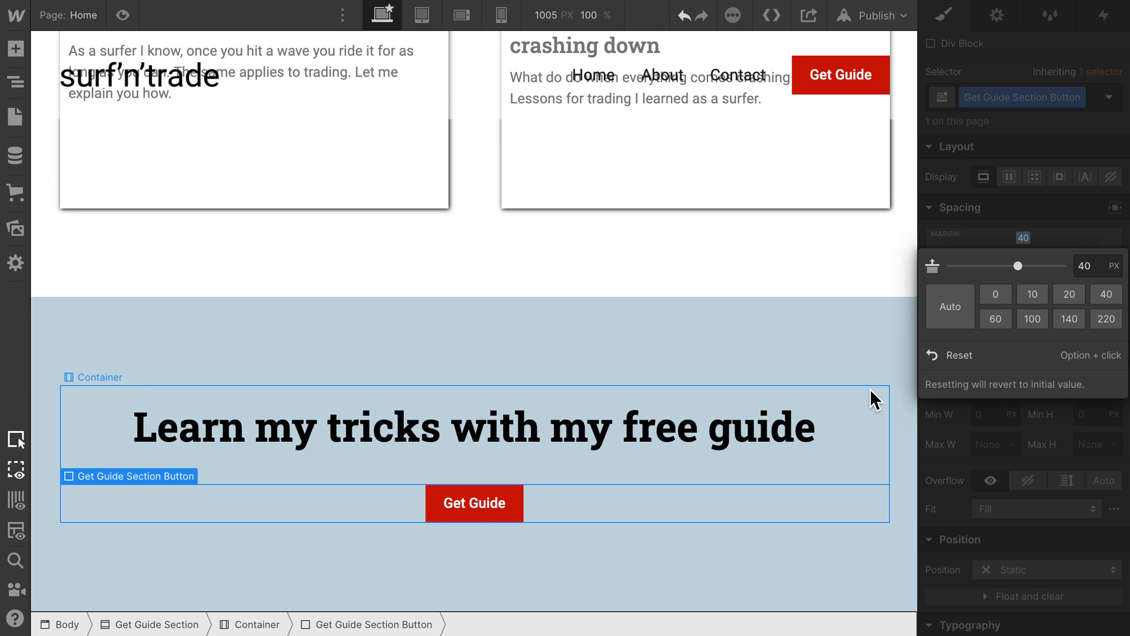
pyautogui.click(999, 320)
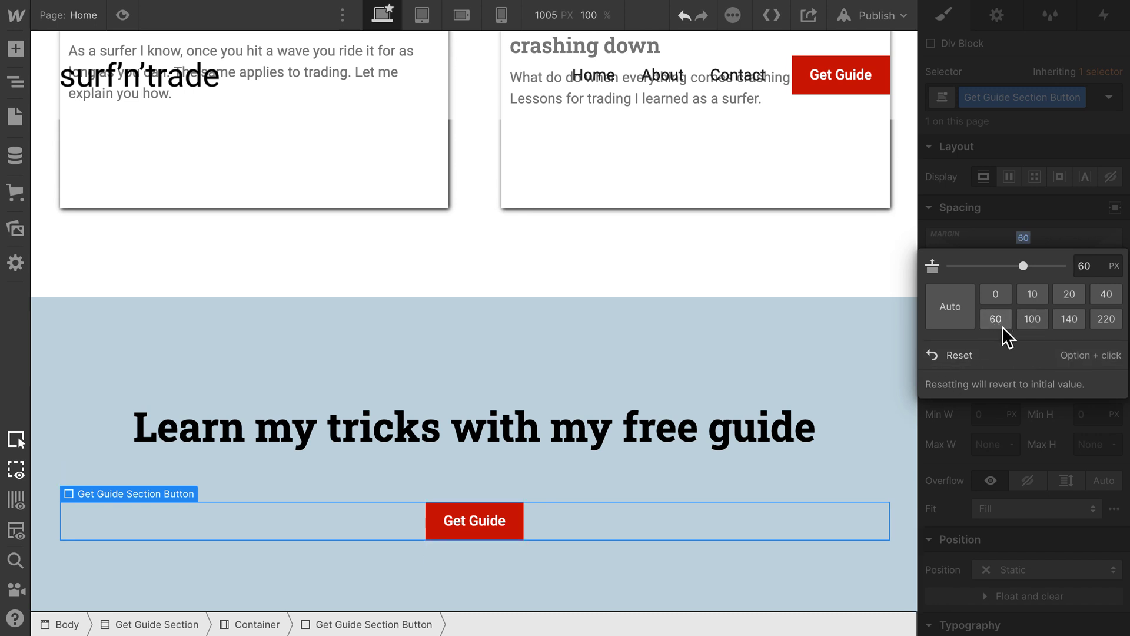
pyautogui.click(1023, 323)
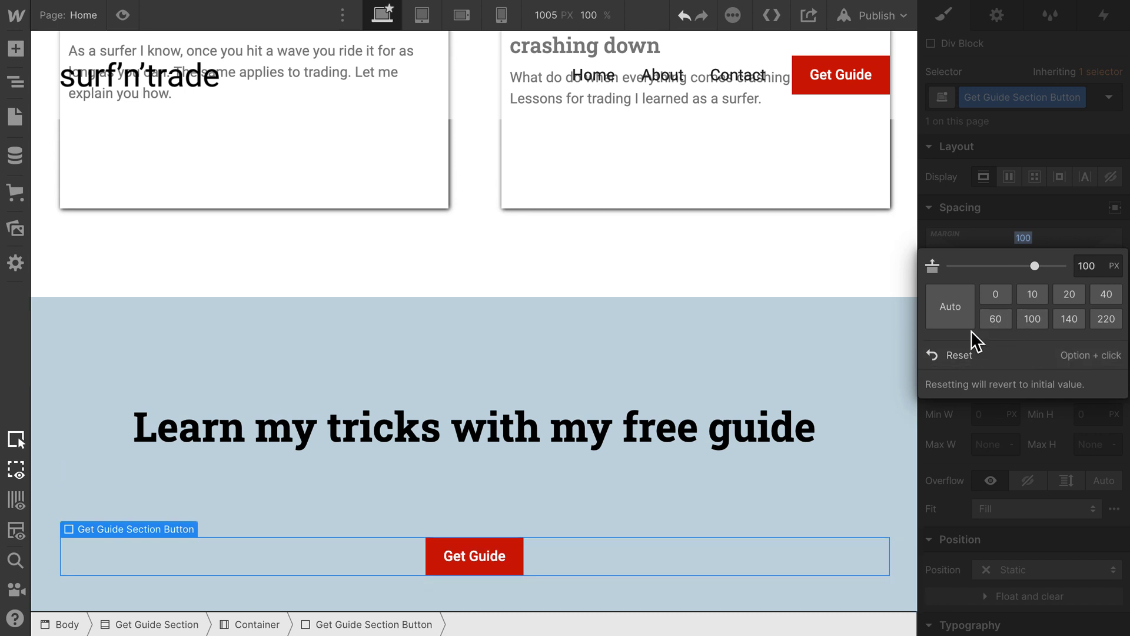
pyautogui.click(995, 320)
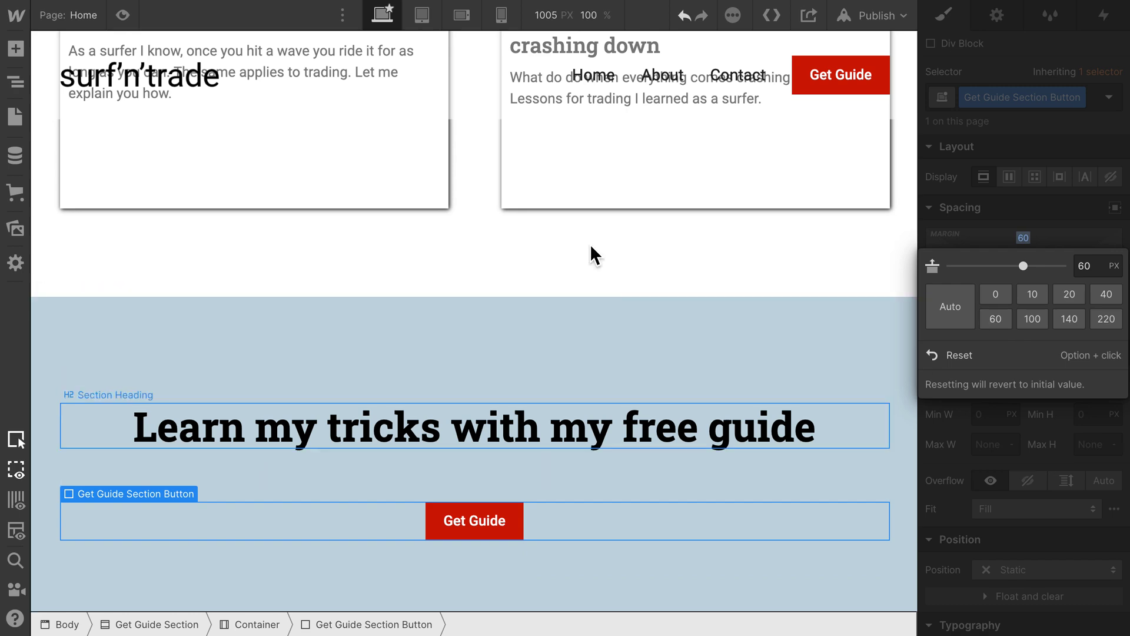
# Preview the page and examine the Get Guide section's heading, button spacing and background against the content above it.
pyautogui.click(122, 15)
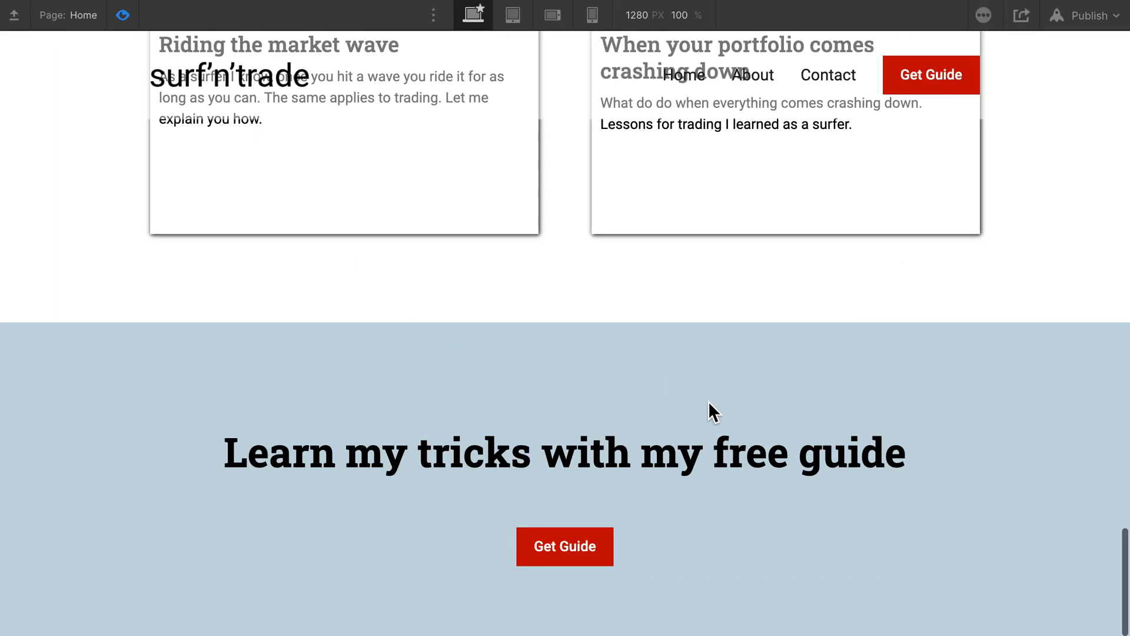
pyautogui.scroll(-1, 708, 401)
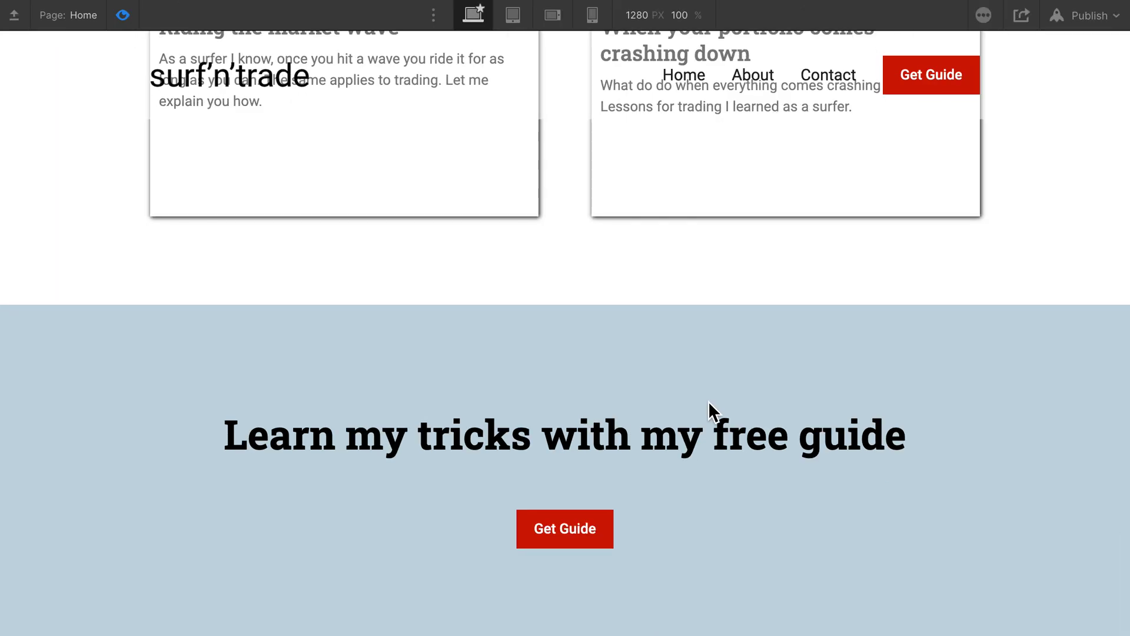
pyautogui.scroll(10, 708, 401)
pyautogui.scroll(-10, 815, 199)
pyautogui.scroll(5, 698, 395)
pyautogui.scroll(-5, 698, 395)
pyautogui.scroll(5, 776, 345)
pyautogui.scroll(2, 780, 346)
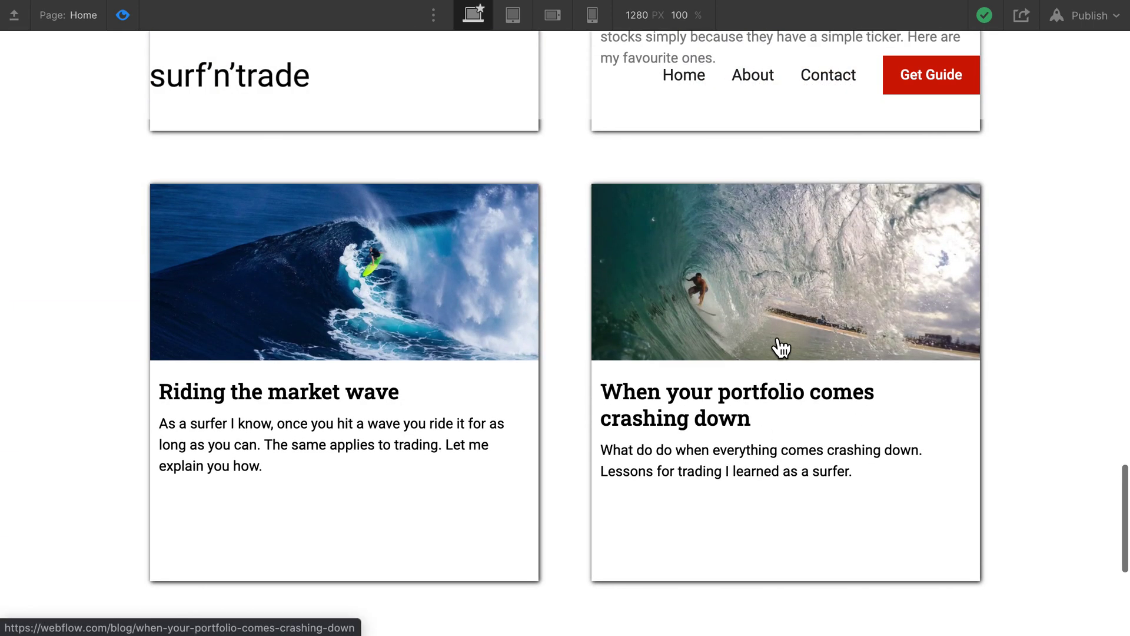
# Review the layout and spacing of the Blog Posts, "Trade on my terms" and "Discover my story" sections in the preview.
pyautogui.scroll(15, 623, 144)
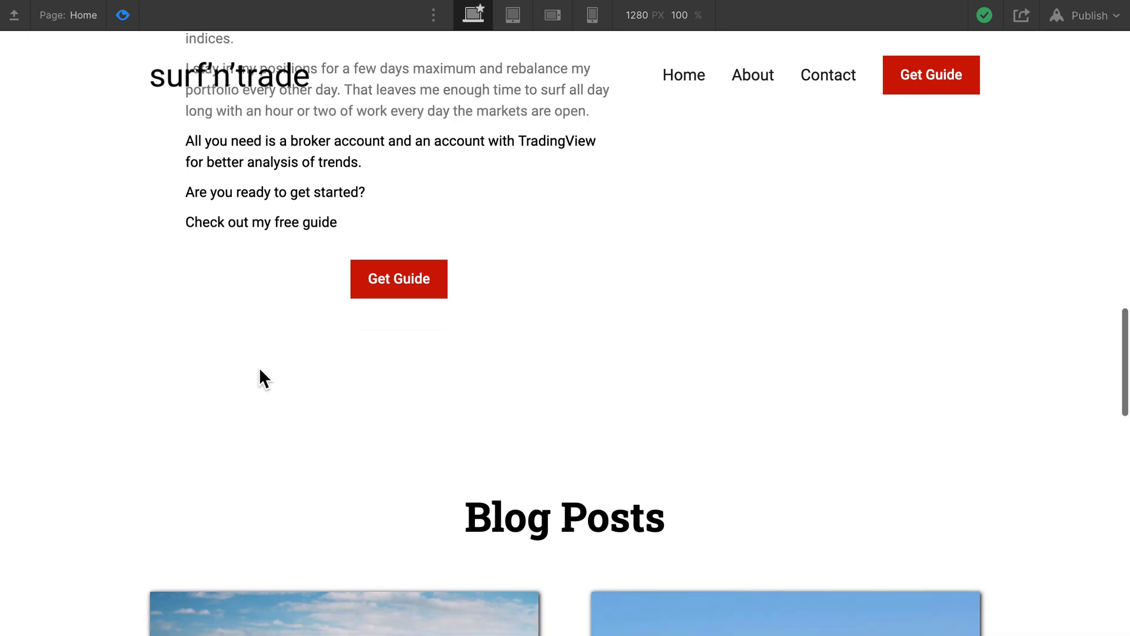
pyautogui.scroll(-5, 260, 370)
pyautogui.scroll(-3, 430, 360)
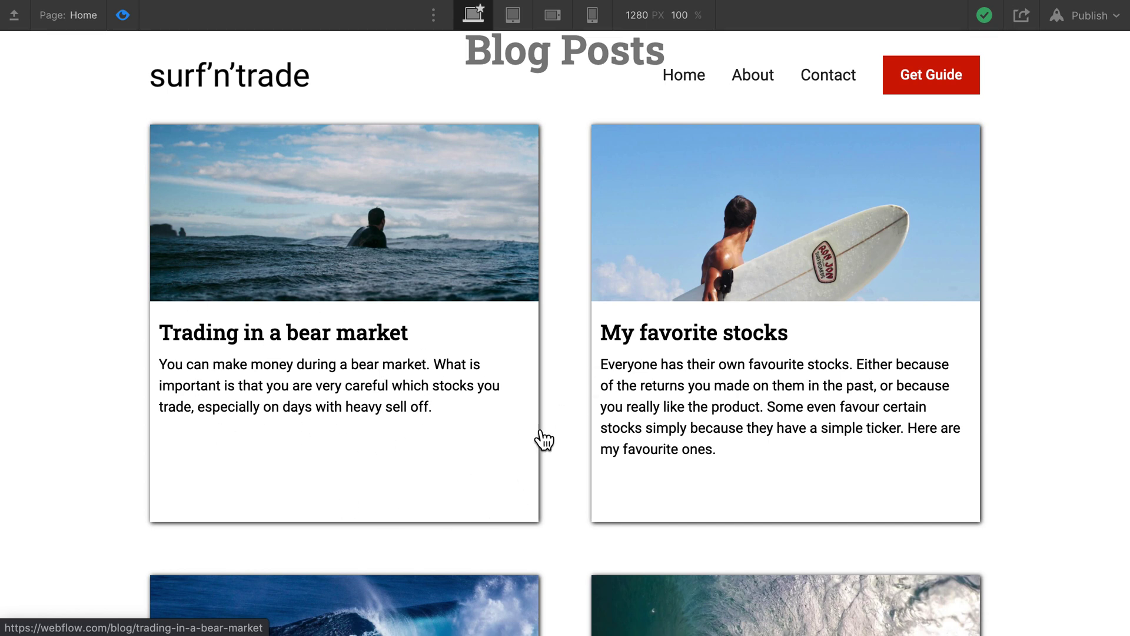
pyautogui.scroll(4, 497, 384)
pyautogui.scroll(3, 495, 377)
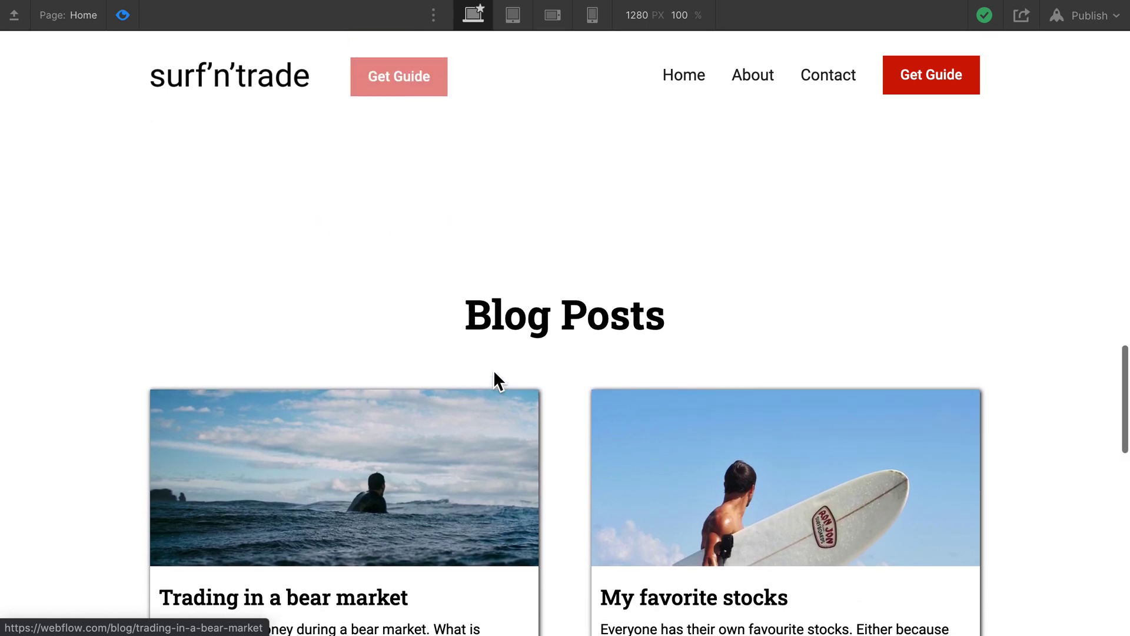
pyautogui.scroll(-2, 459, 412)
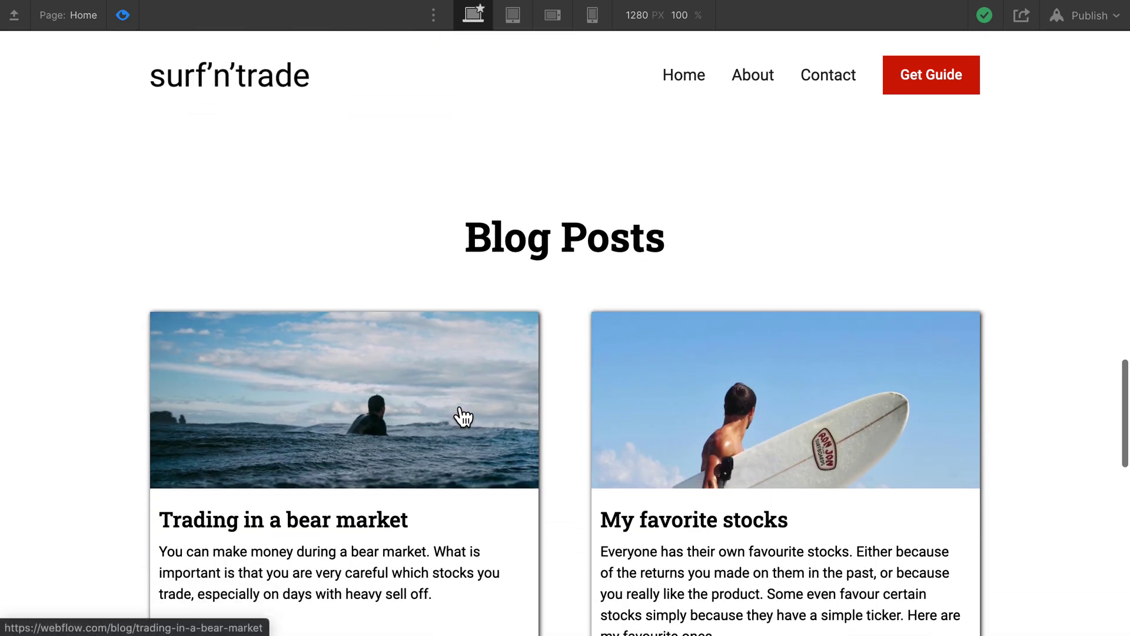
pyautogui.scroll(3, 460, 409)
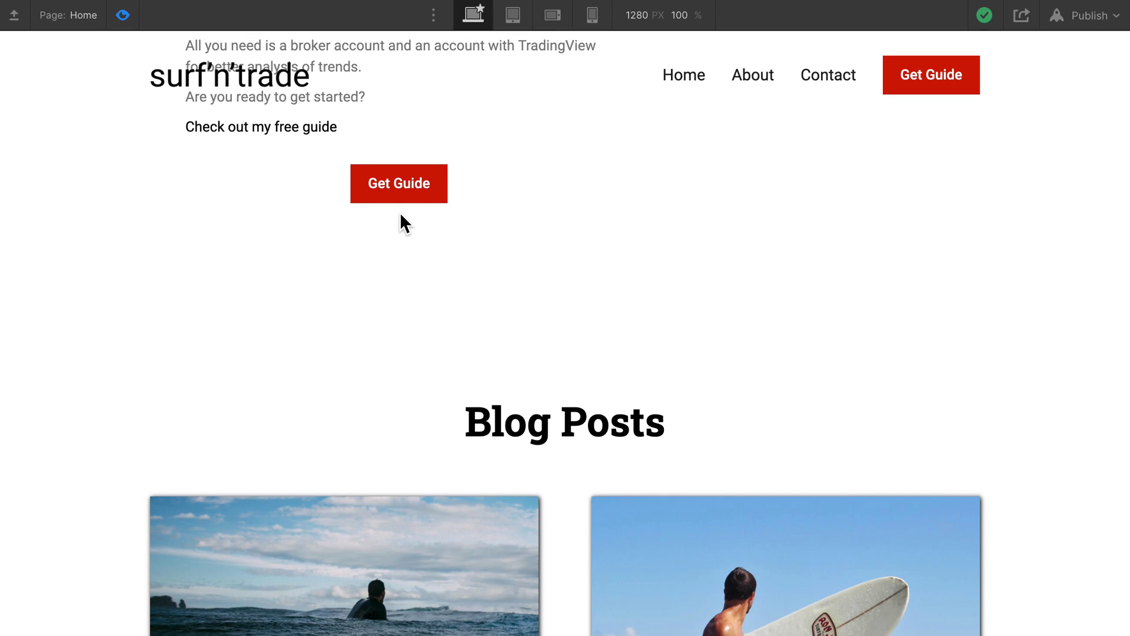
pyautogui.scroll(5, 402, 222)
pyautogui.scroll(8, 402, 233)
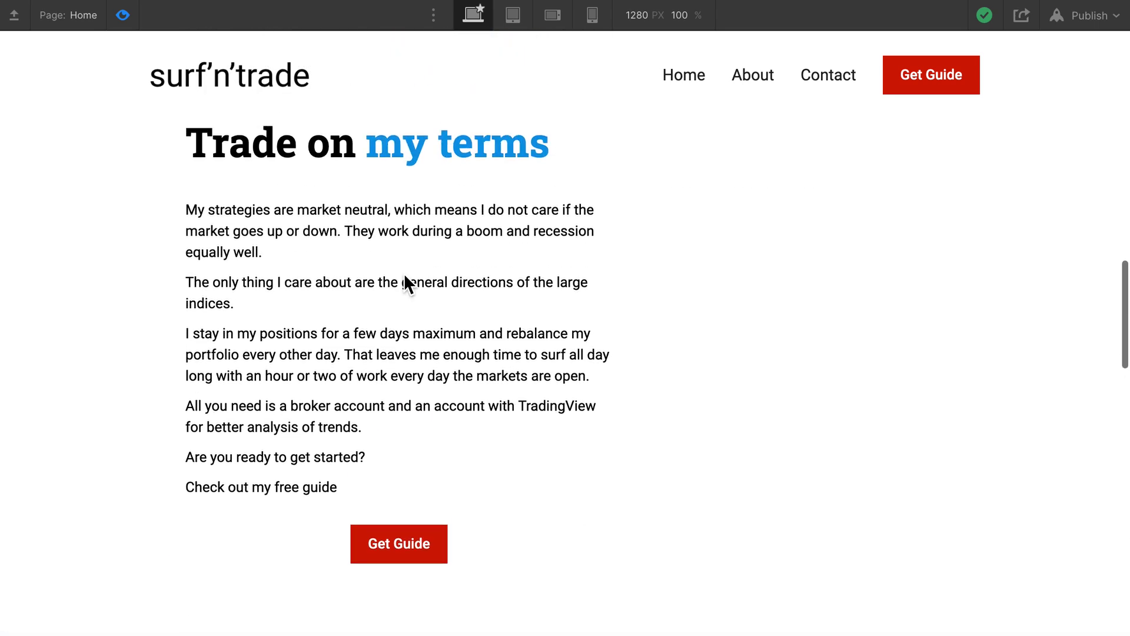
pyautogui.scroll(-6, 409, 322)
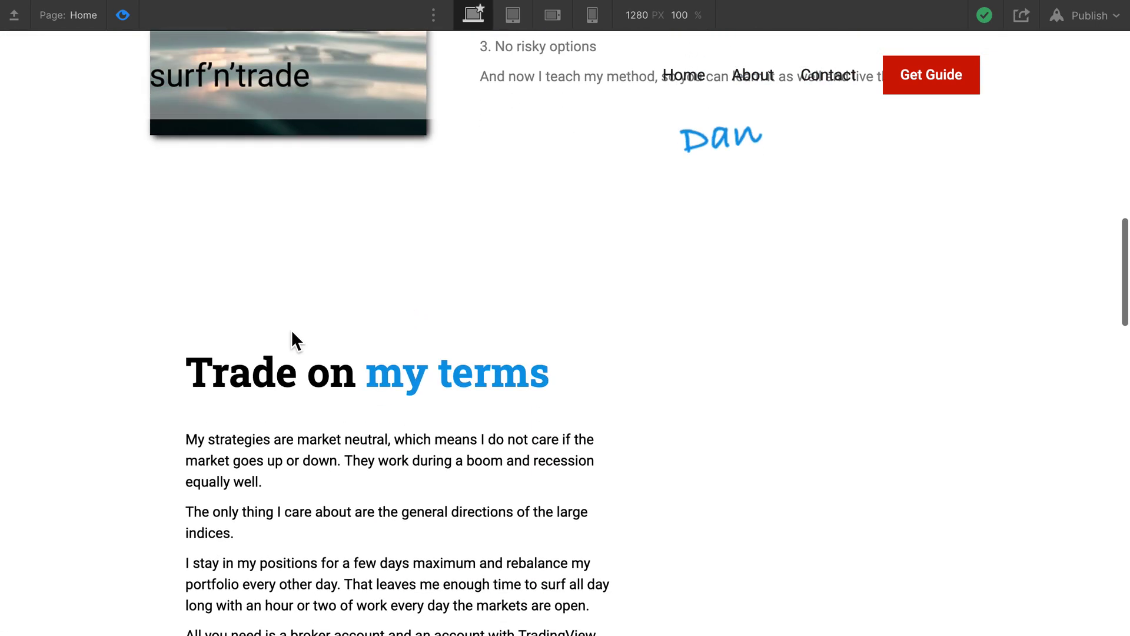
pyautogui.scroll(7, 424, 295)
pyautogui.scroll(10, 425, 306)
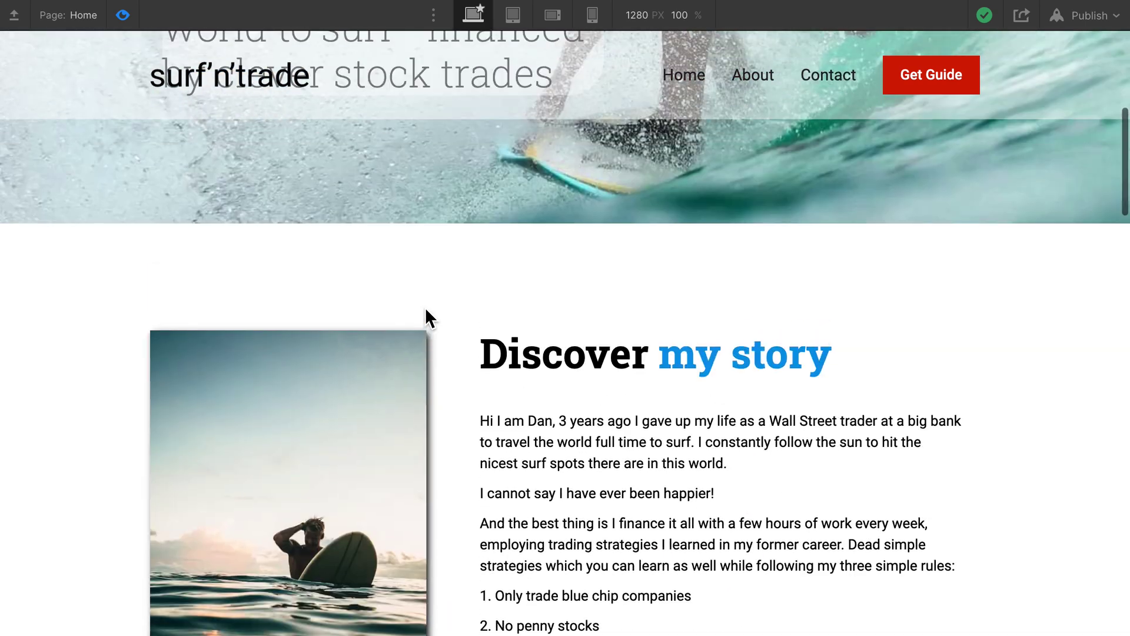
pyautogui.scroll(-15, 425, 306)
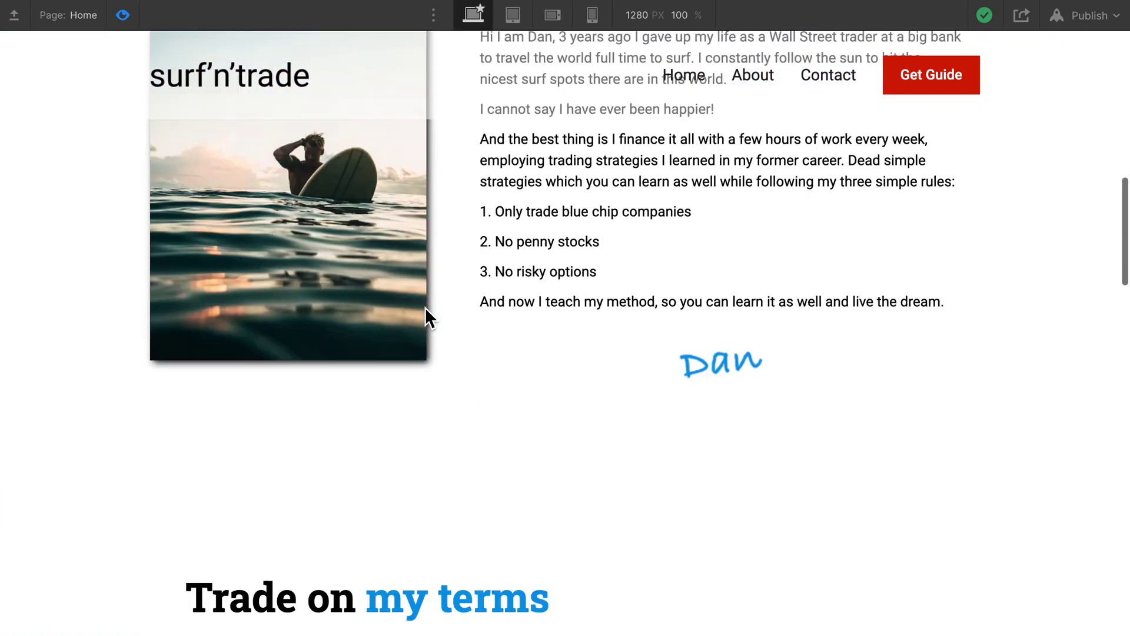